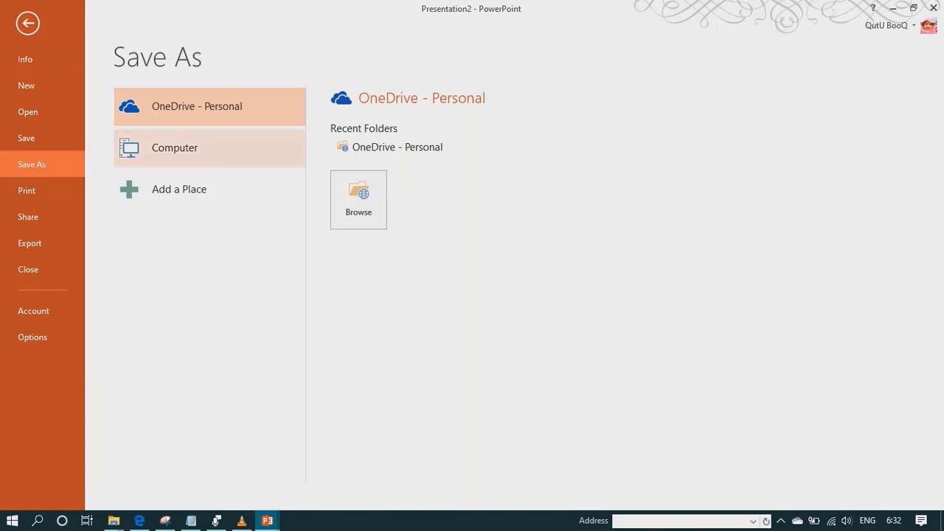
- Save the photo album presentation to the Desktop as an MPEG-4 video named "Video Pendek dari PPT"
{"action": "left_click", "coordinate": [209, 148]}
{"action": "left_click", "coordinate": [371, 144]}
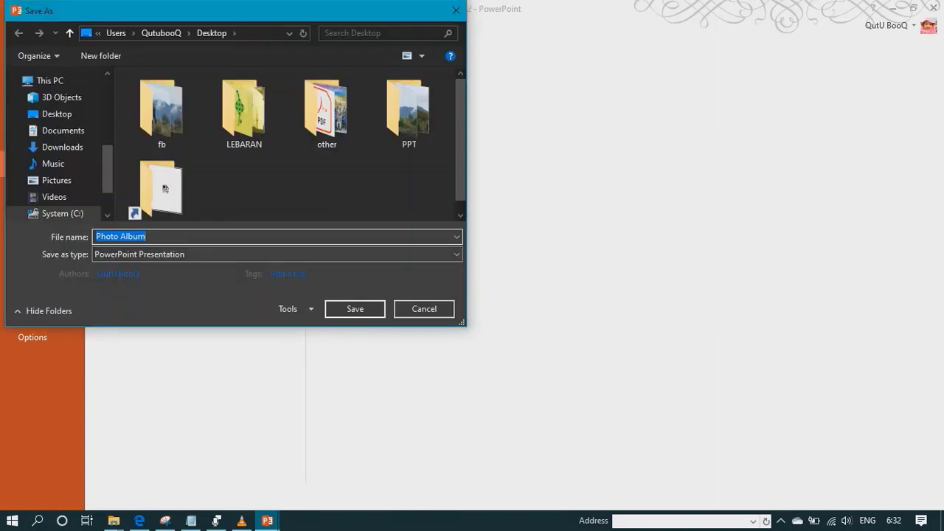
{"action": "left_click", "coordinate": [276, 254]}
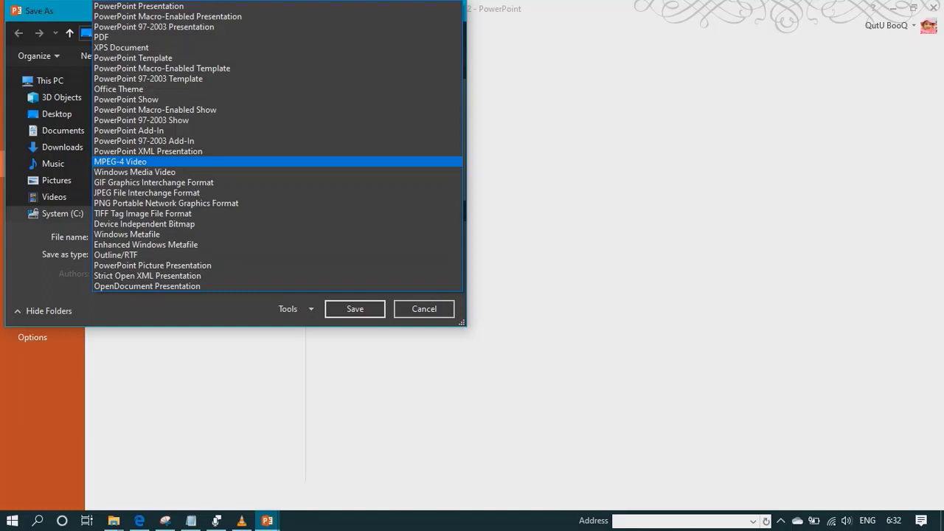
{"action": "left_click", "coordinate": [162, 161]}
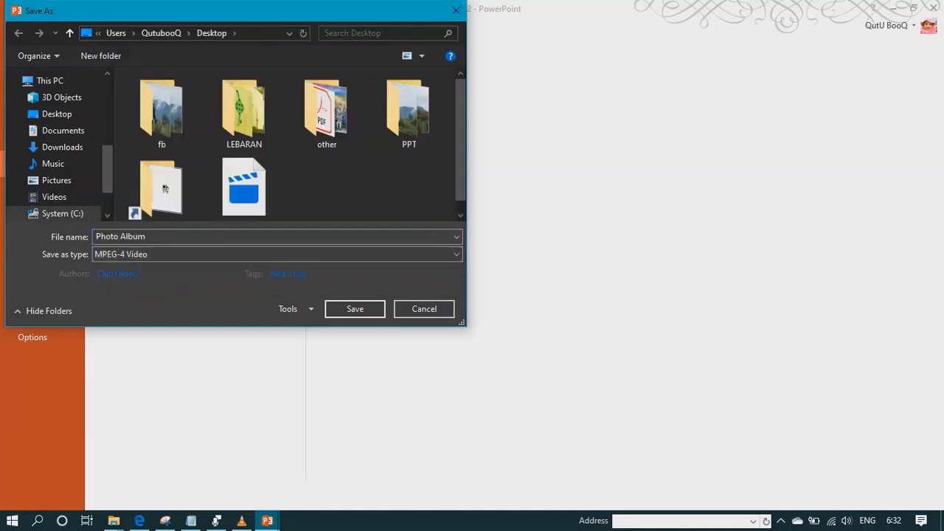
{"action": "left_click", "coordinate": [120, 236]}
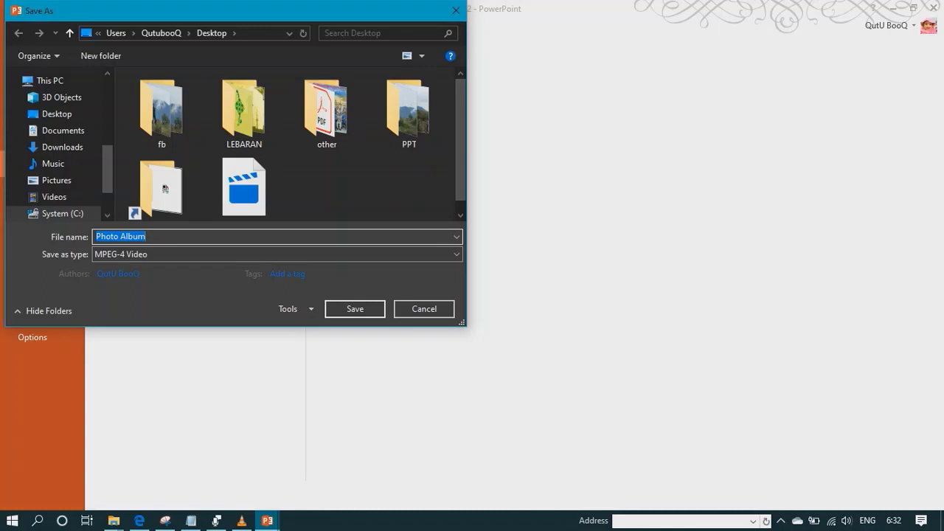
{"action": "scroll", "coordinate": [295, 144], "scroll_direction": "down", "scroll_amount": 1}
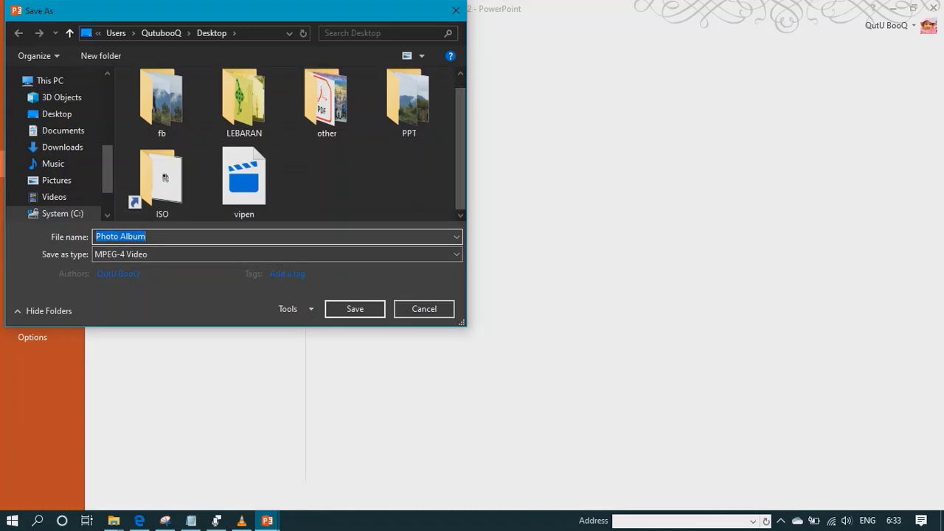
{"action": "type", "text": "Video"}
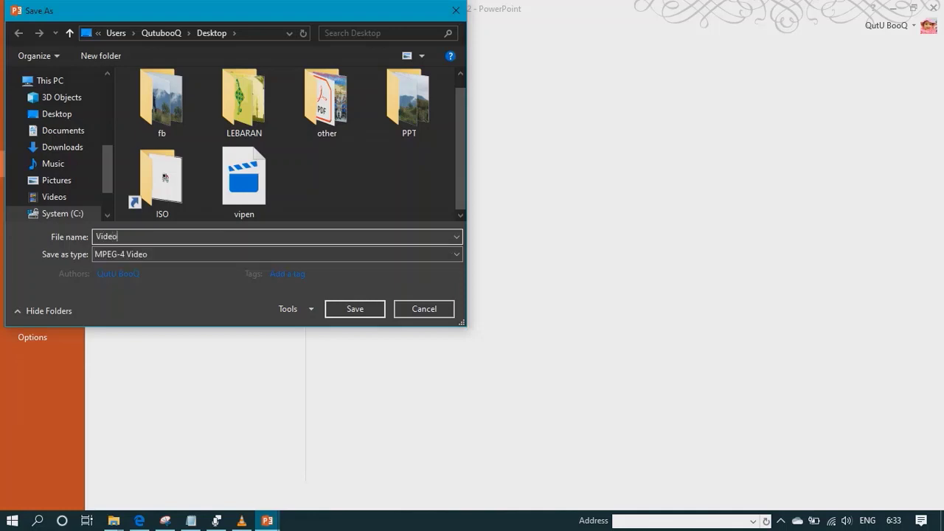
{"action": "type", "text": " Pendek dari PPT"}
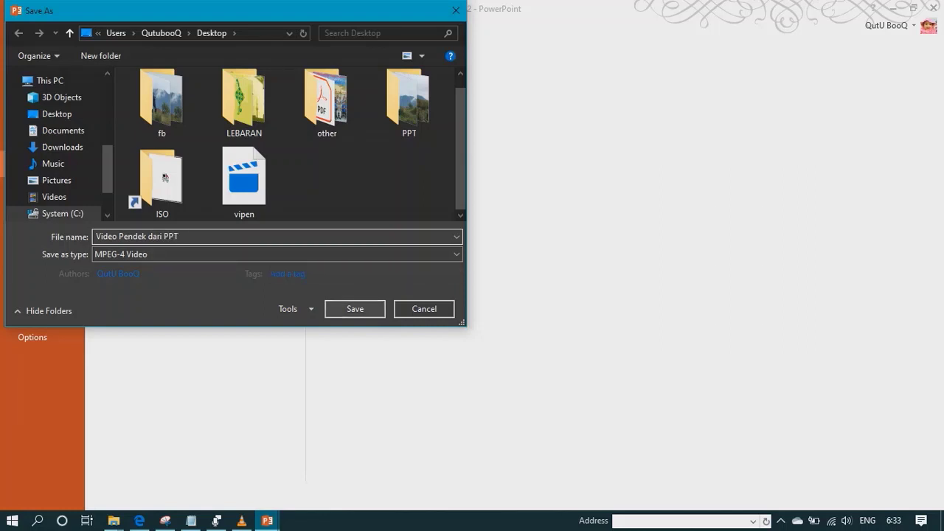
{"action": "key", "text": "Return"}
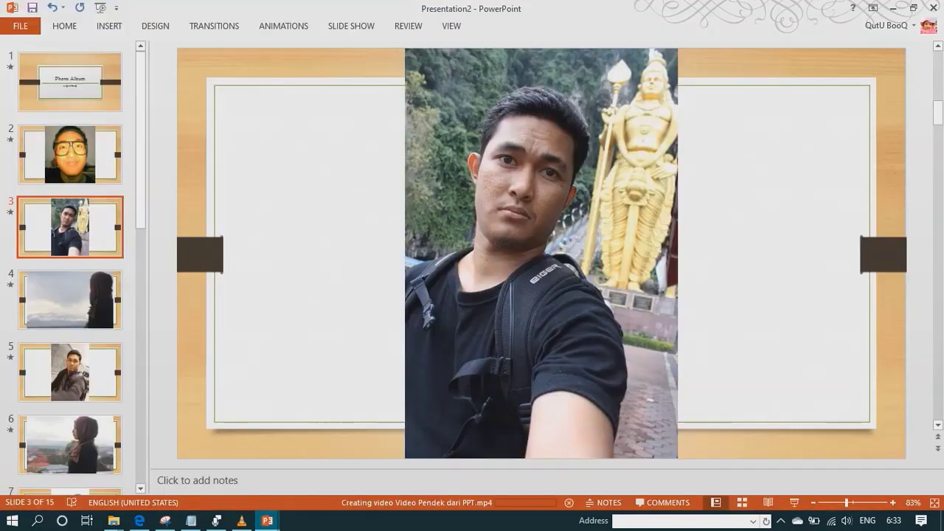
- Minimize all open windows to reveal the desktop
{"action": "left_click", "coordinate": [893, 8]}
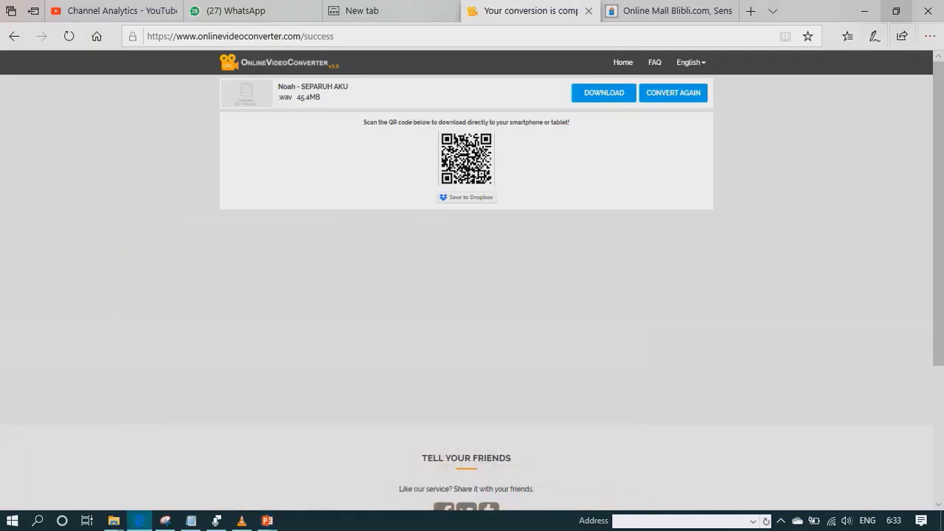
{"action": "left_click", "coordinate": [865, 11]}
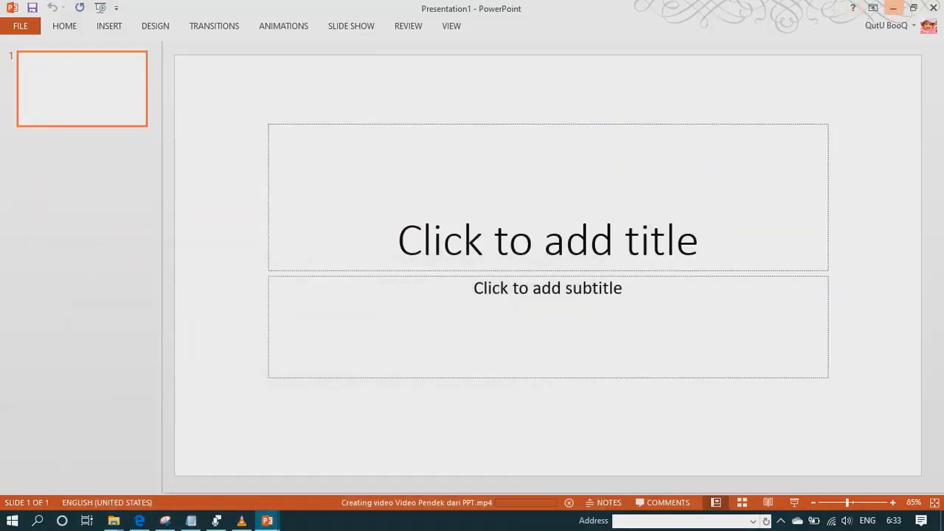
{"action": "left_click", "coordinate": [892, 8]}
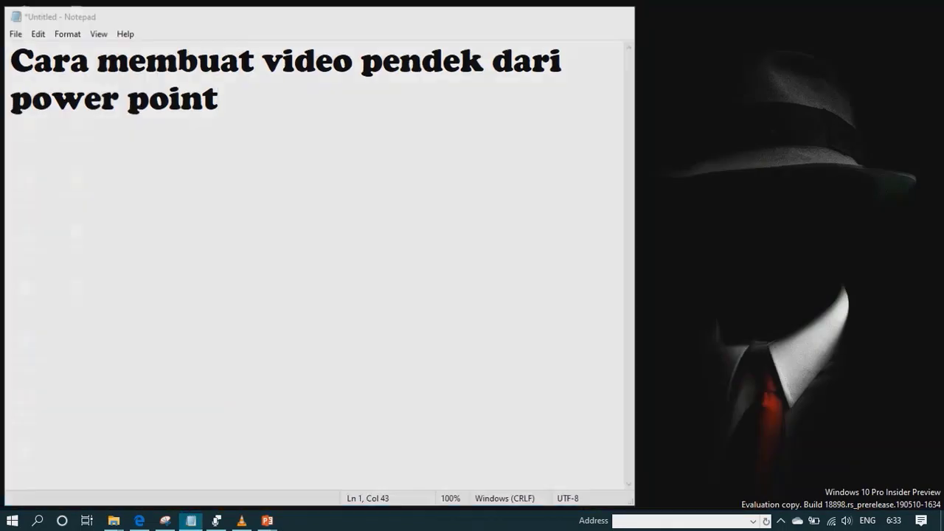
{"action": "key", "text": "super+d"}
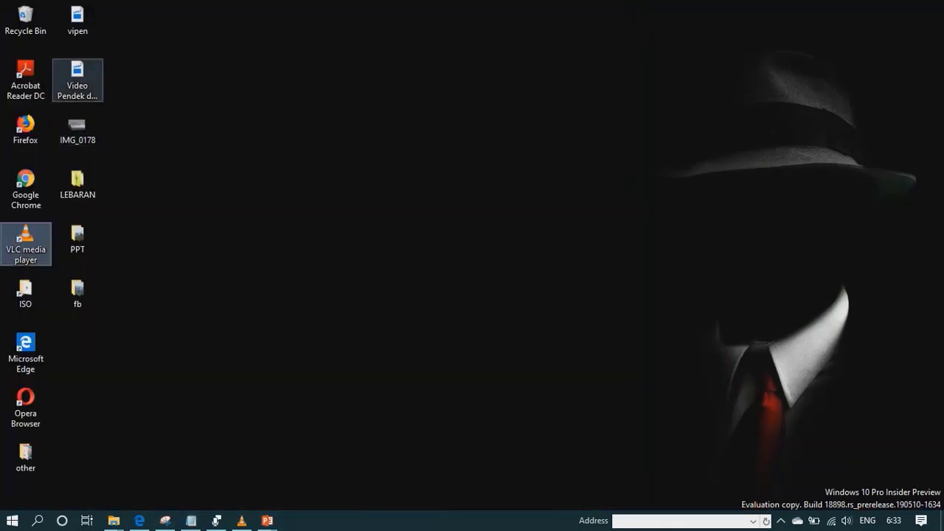
- Try to play the "Video Pendek dari PPT" file from the desktop and close the player
{"action": "left_click", "coordinate": [77, 85]}
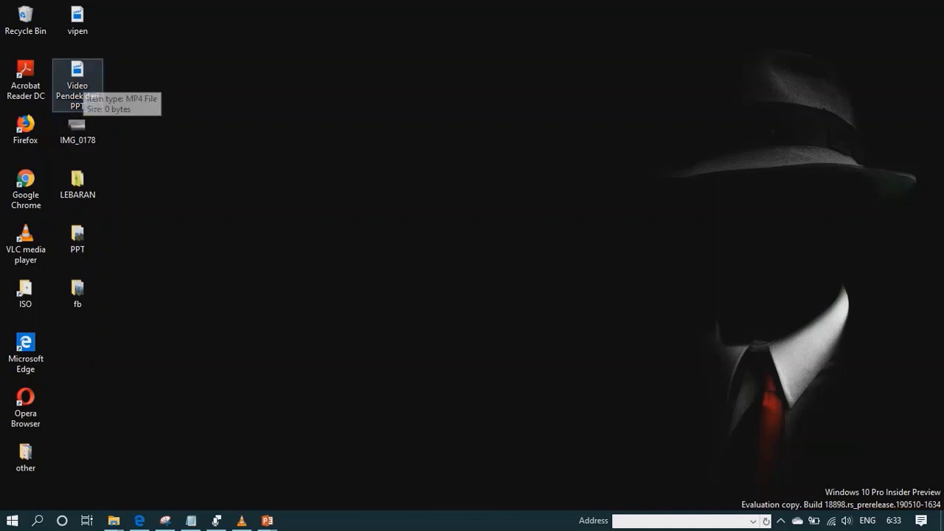
{"action": "left_click", "coordinate": [80, 82]}
{"action": "key", "text": "Return"}
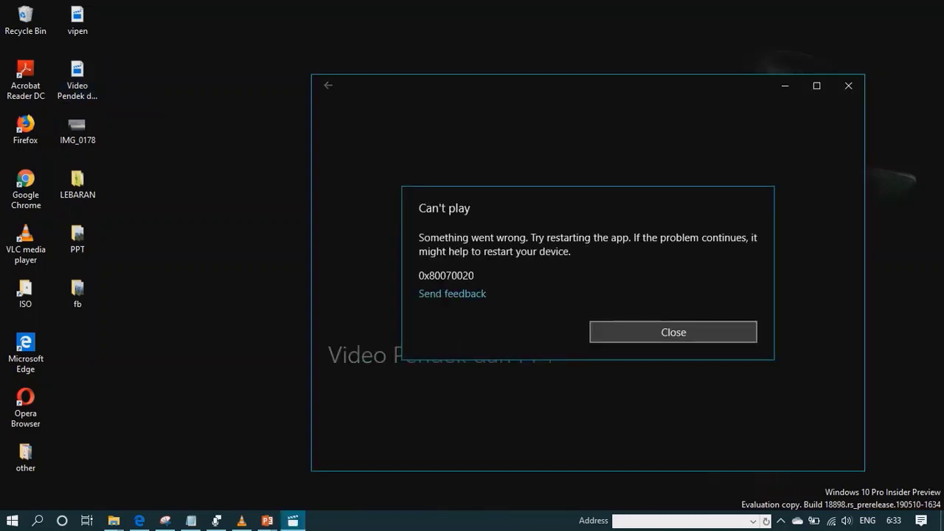
{"action": "left_click", "coordinate": [673, 332]}
{"action": "left_click", "coordinate": [848, 86]}
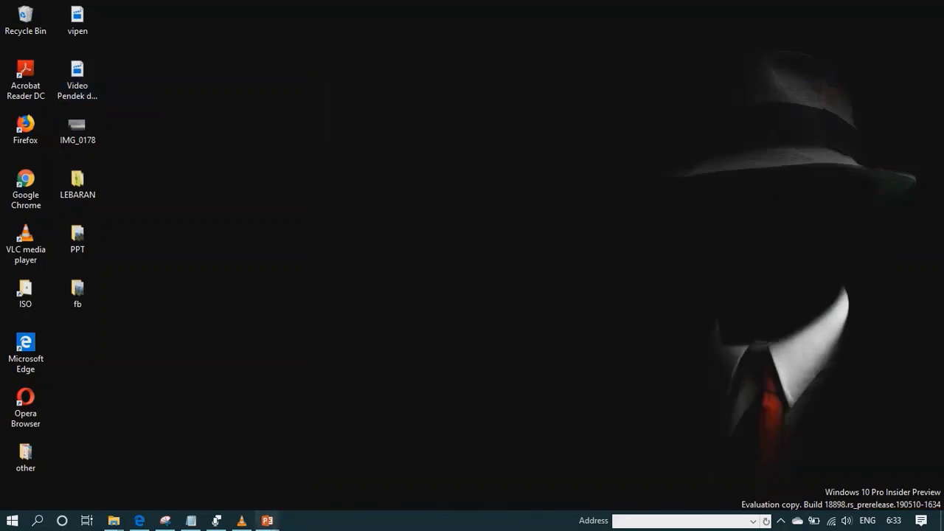
- Switch to the photo album in PowerPoint and review its slide thumbnails, the third slide's transition settings and the title slide
{"action": "left_click", "coordinate": [341, 465]}
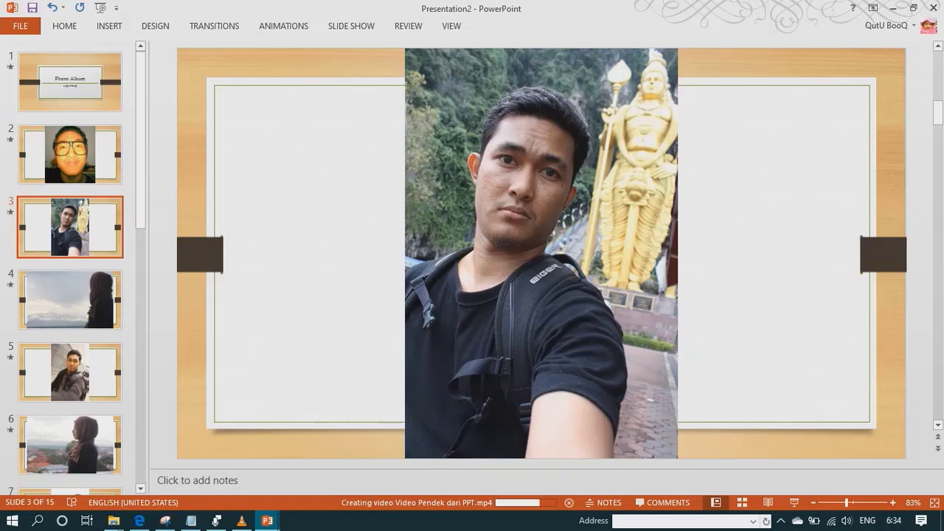
{"action": "left_click_drag", "start_coordinate": [140, 140], "coordinate": [140, 208]}
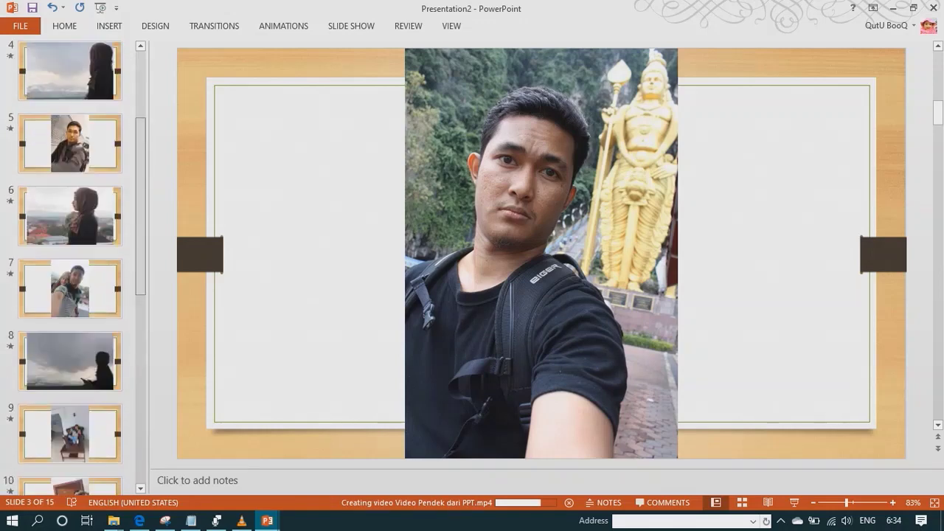
{"action": "scroll", "coordinate": [70, 267], "scroll_direction": "up", "scroll_amount": 3}
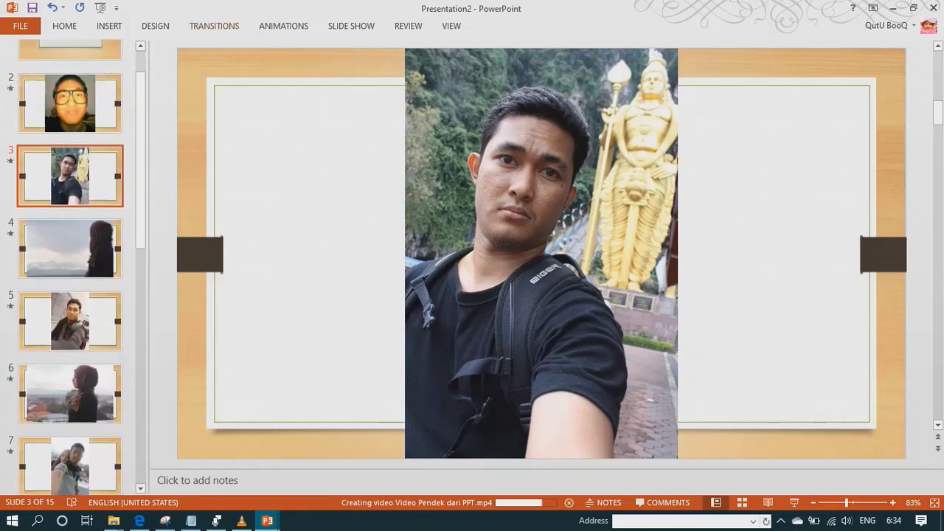
{"action": "scroll", "coordinate": [70, 267], "scroll_direction": "up", "scroll_amount": 1}
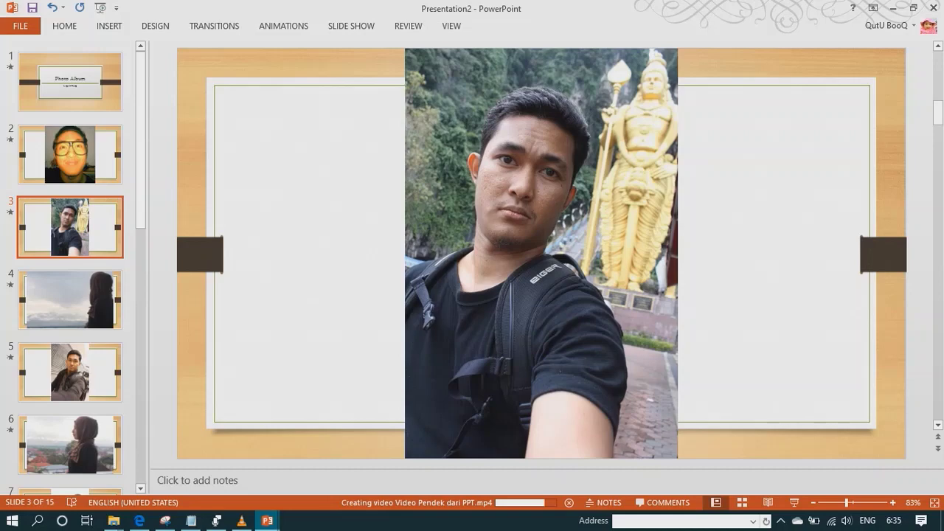
{"action": "left_click", "coordinate": [214, 26]}
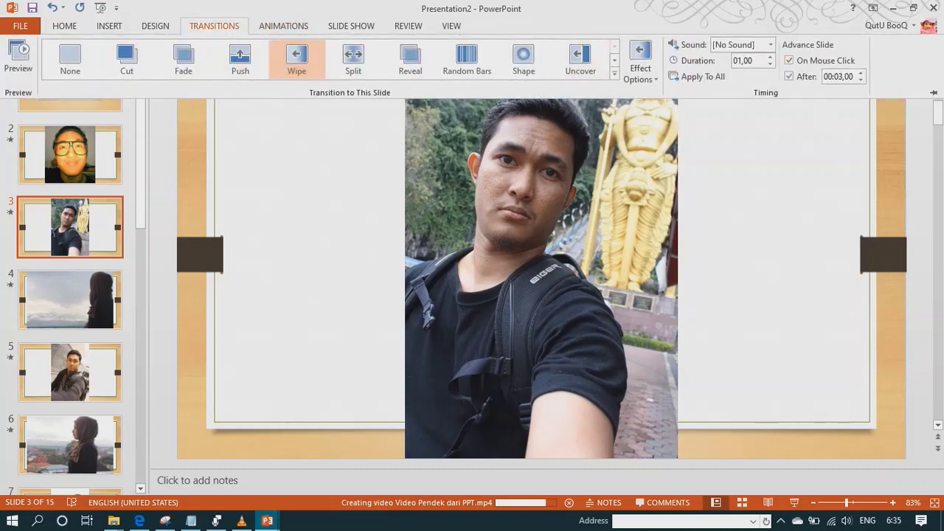
{"action": "left_click", "coordinate": [214, 26]}
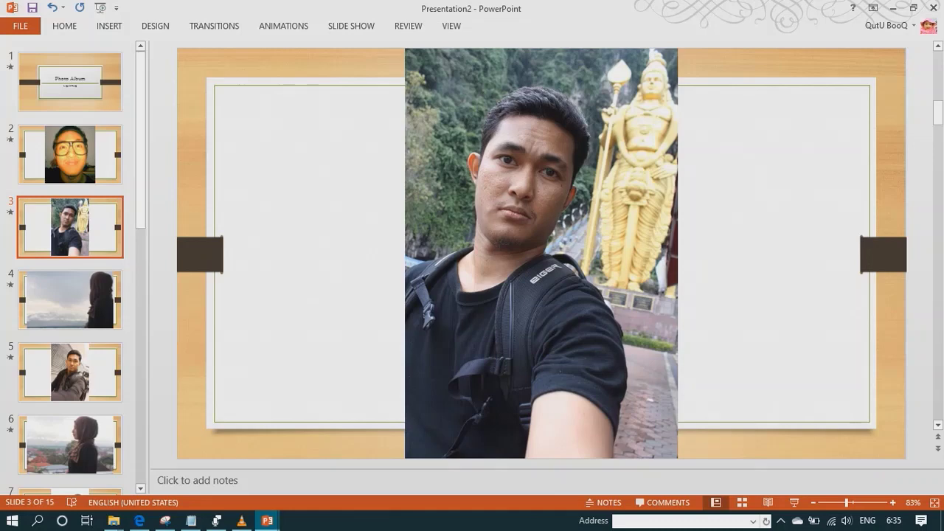
{"action": "left_click", "coordinate": [70, 81]}
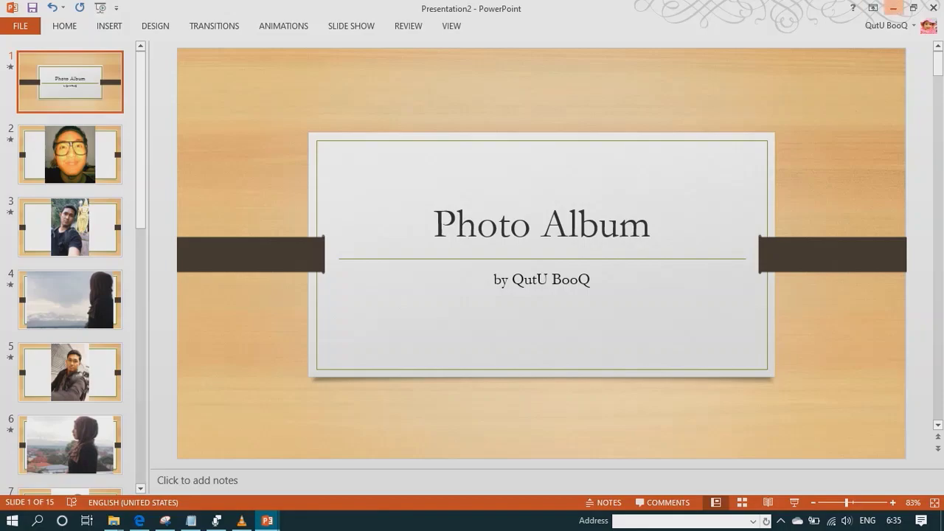
- Return to the desktop and check the file properties of the "Video Pendek dari PPT" video
{"action": "left_click", "coordinate": [893, 8]}
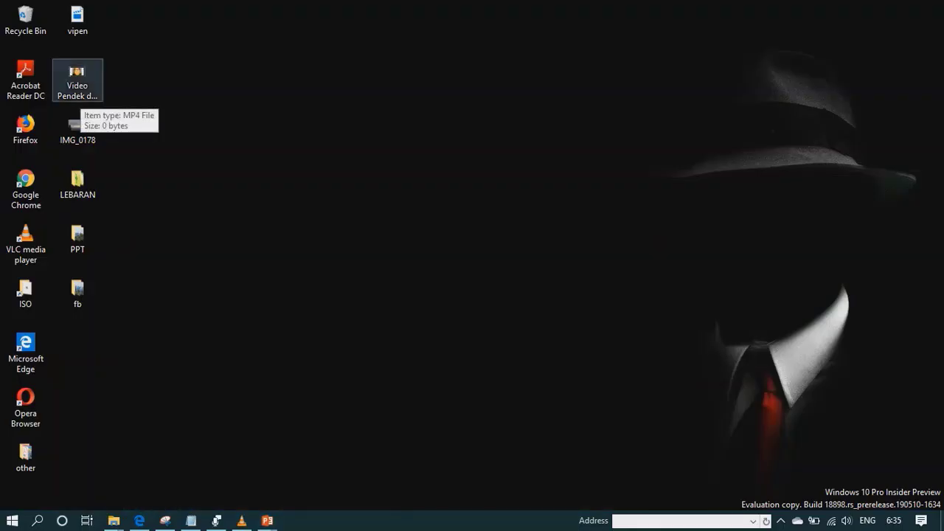
{"action": "right_click", "coordinate": [83, 85]}
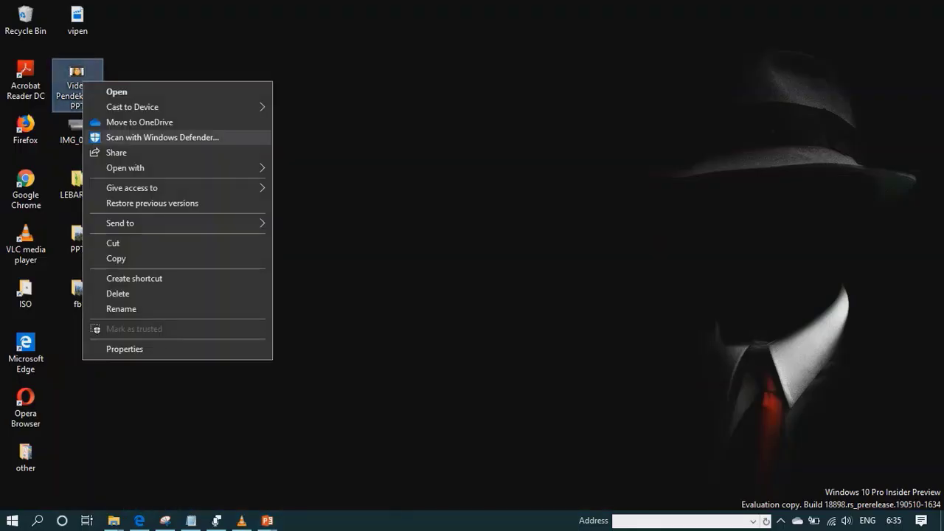
{"action": "left_click", "coordinate": [124, 348]}
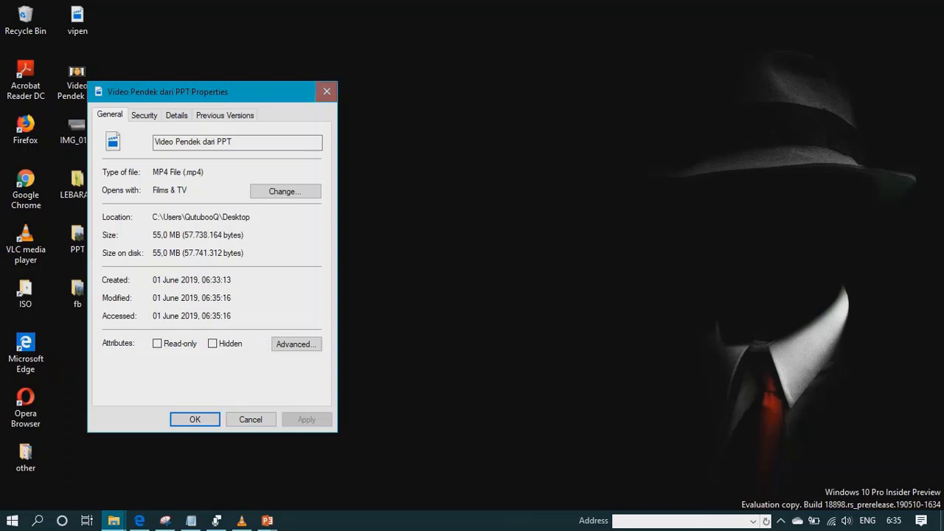
{"action": "left_click", "coordinate": [326, 92]}
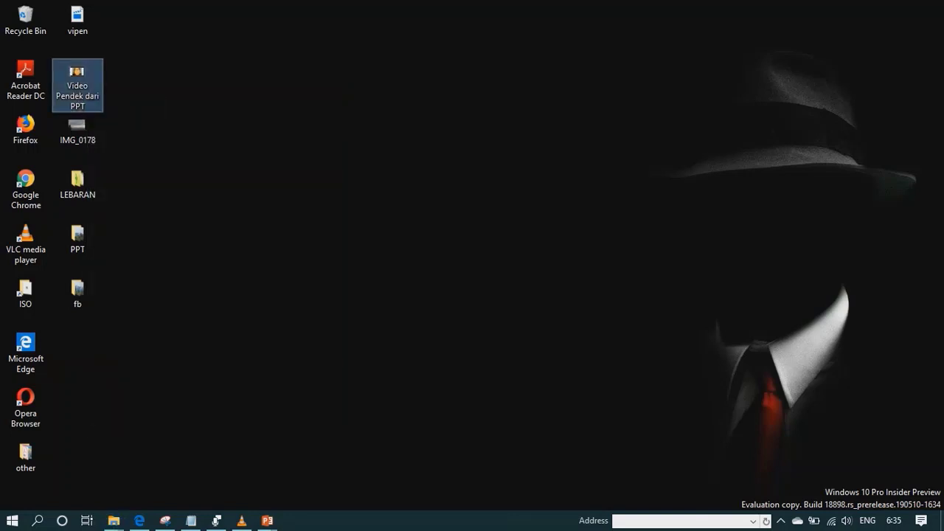
- Play the exported "Video Pendek dari PPT" video from the desktop, leave full screen and close the player
{"action": "double_click", "coordinate": [77, 83]}
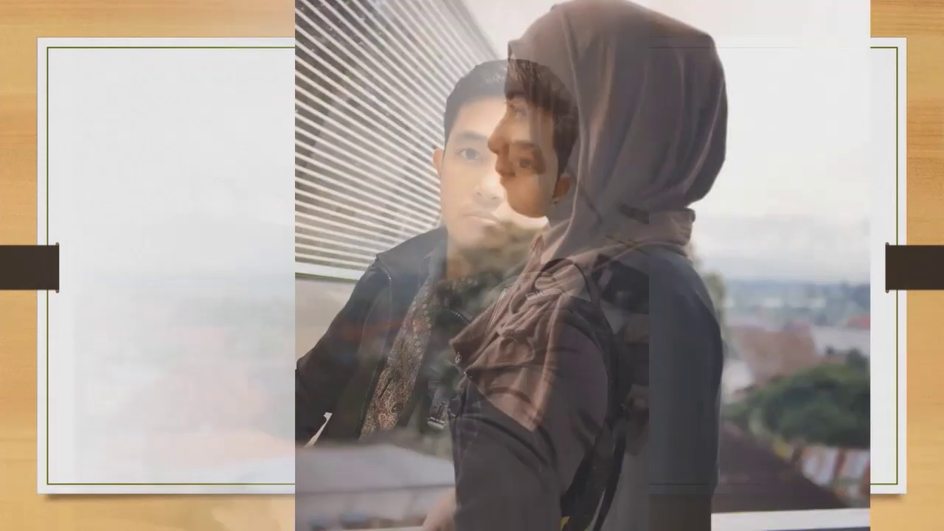
{"action": "key", "text": "Escape"}
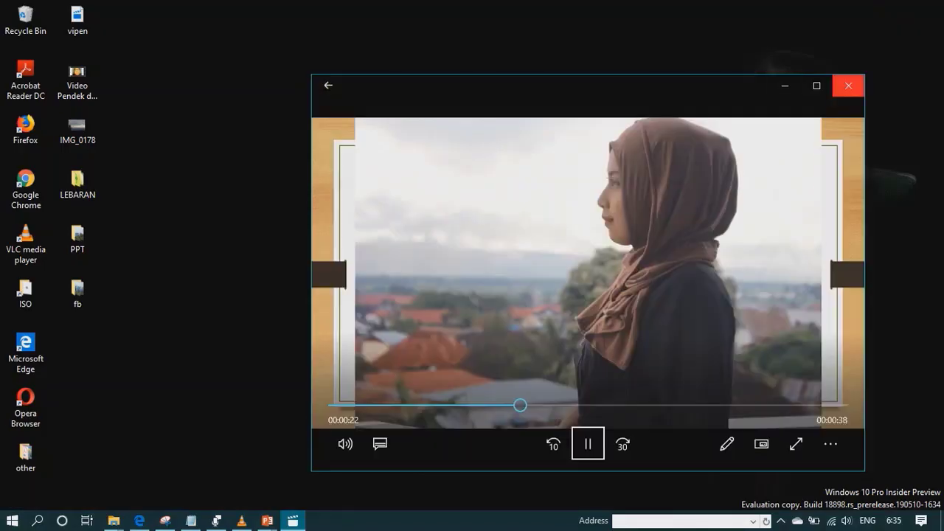
{"action": "left_click", "coordinate": [848, 85]}
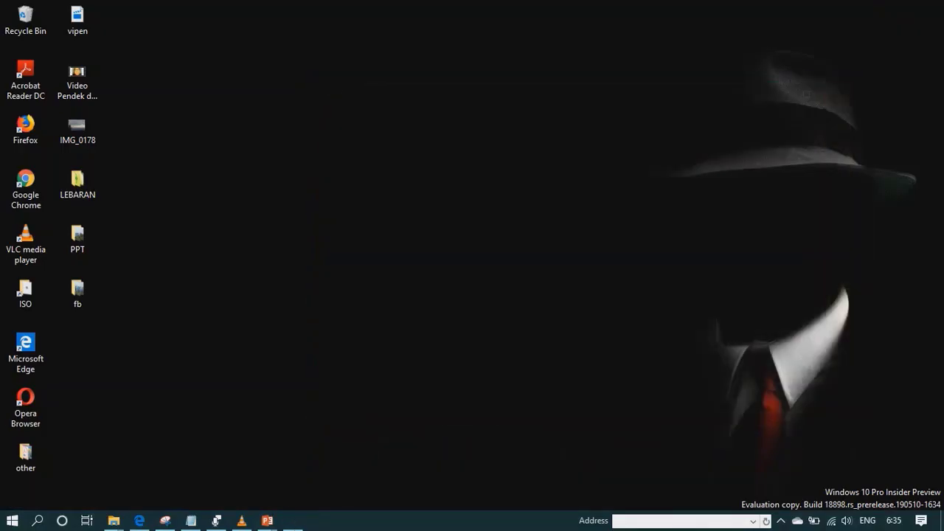
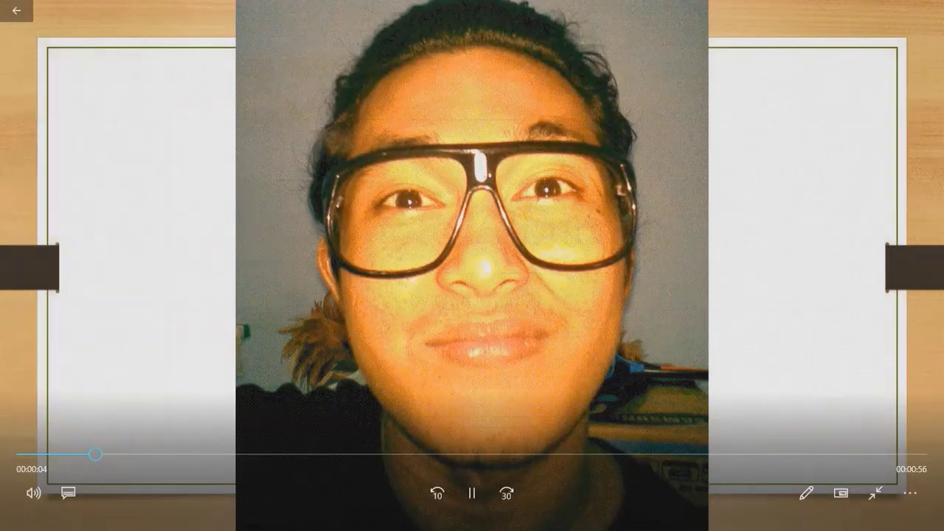
{"action": "key", "text": "Escape"}
{"action": "left_click", "coordinate": [848, 85]}
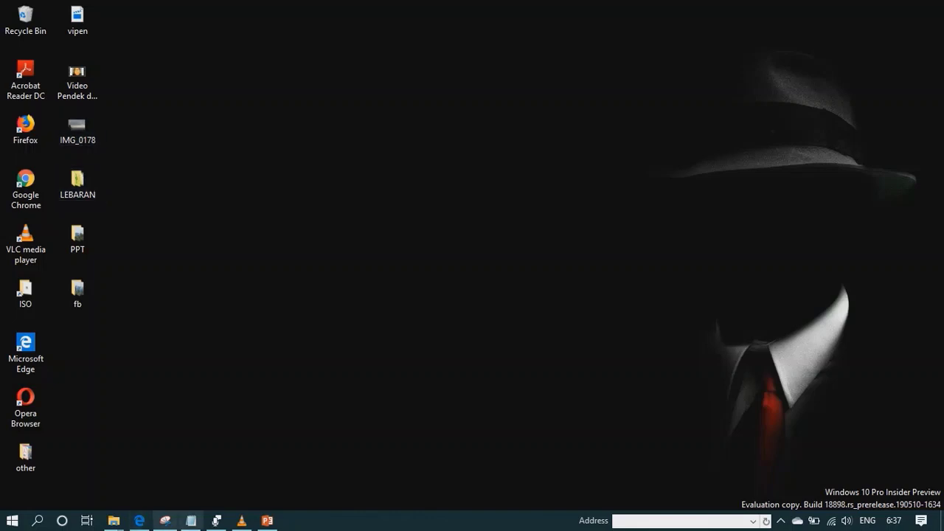
- Switch to PowerPoint and view the save locations offered for the photo album, then return to the slides
{"action": "left_click", "coordinate": [267, 521]}
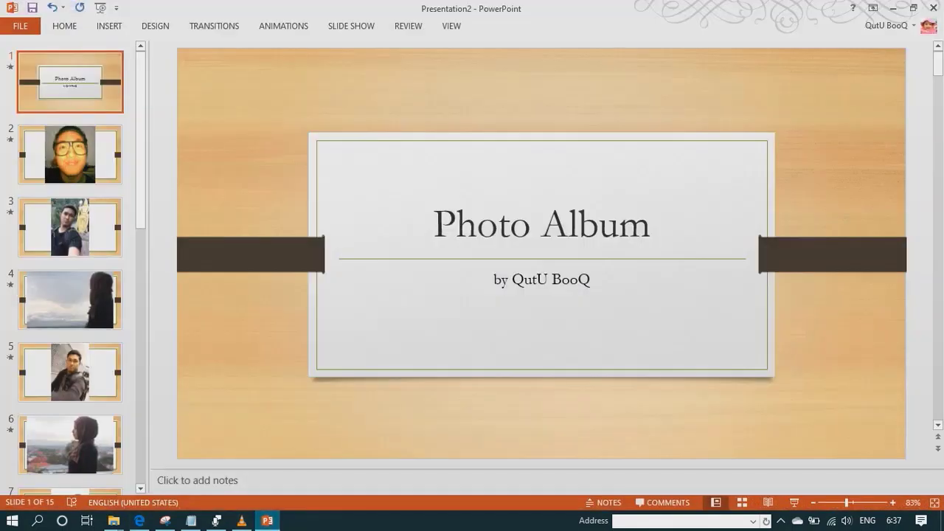
{"action": "left_click", "coordinate": [20, 26]}
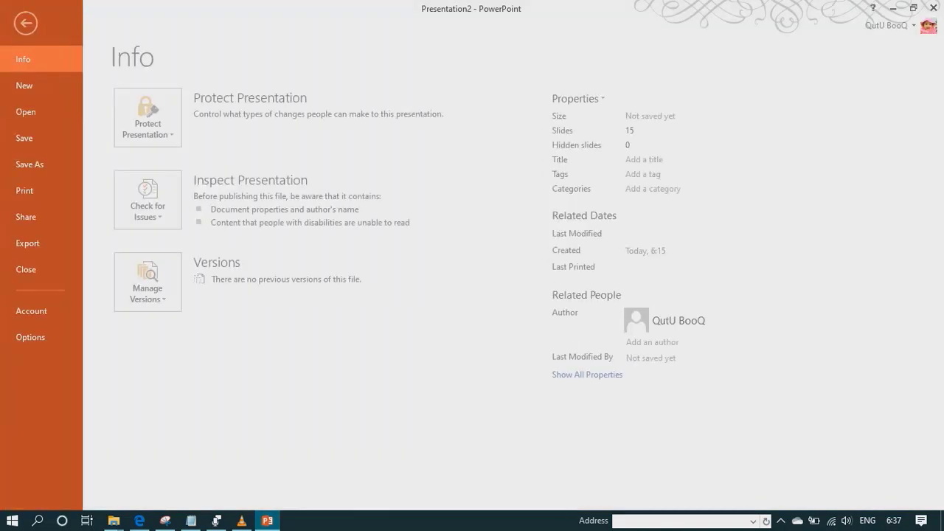
{"action": "left_click", "coordinate": [31, 164]}
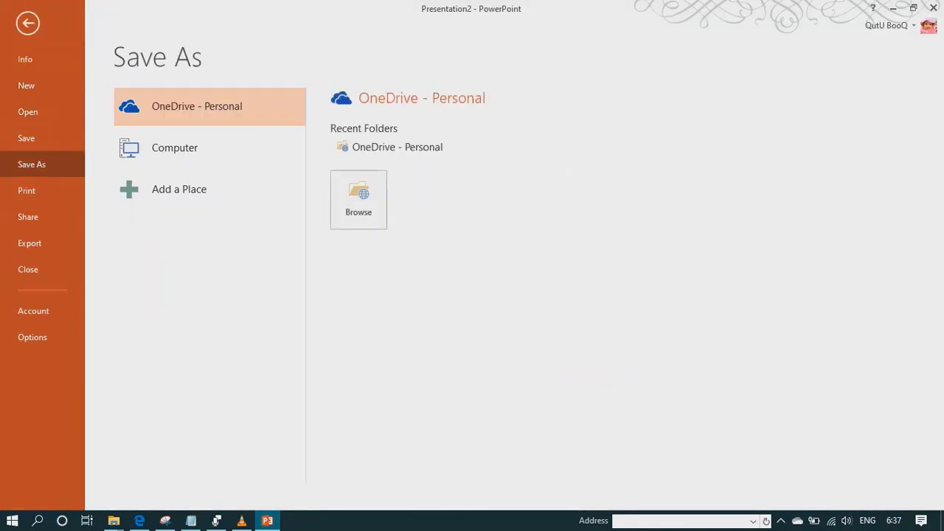
{"action": "key", "text": "Escape"}
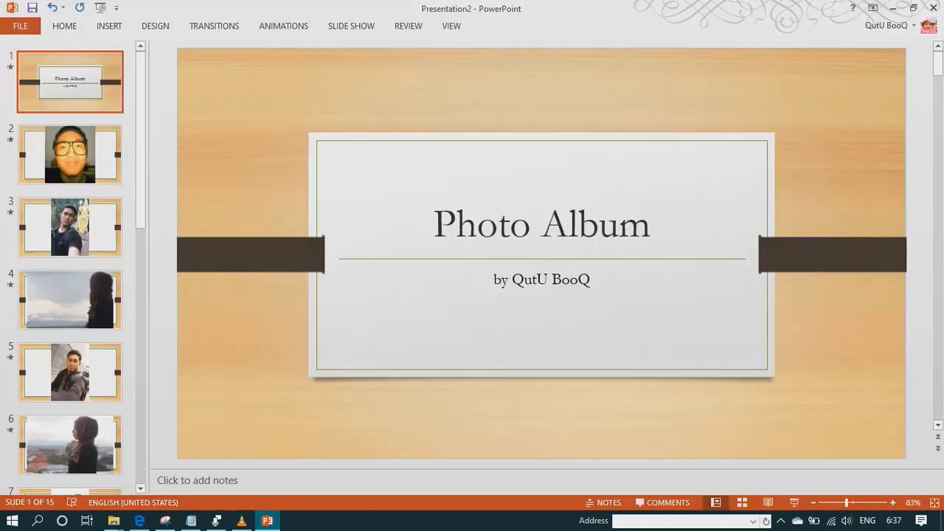
{"action": "left_click", "coordinate": [214, 26]}
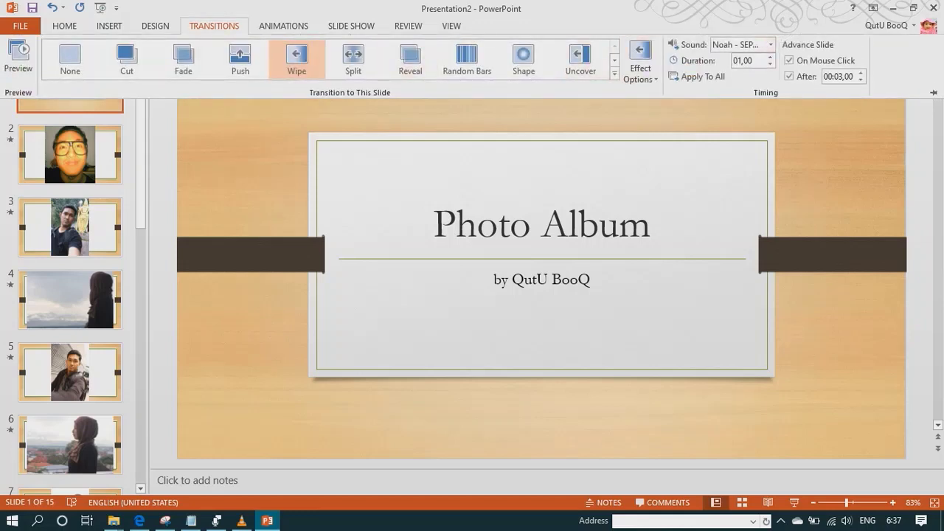
{"action": "key", "text": "Escape"}
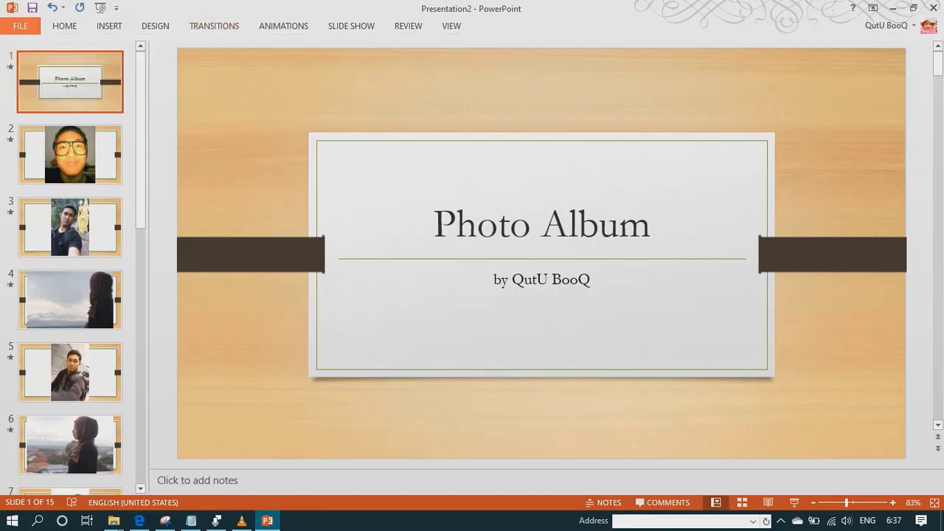
{"action": "left_click", "coordinate": [20, 26]}
{"action": "left_click", "coordinate": [32, 164]}
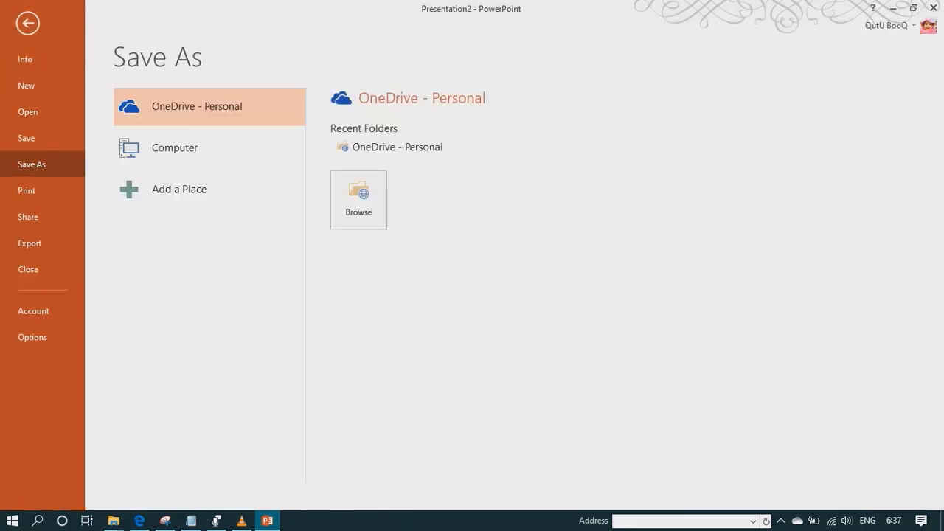
{"action": "left_click", "coordinate": [174, 147]}
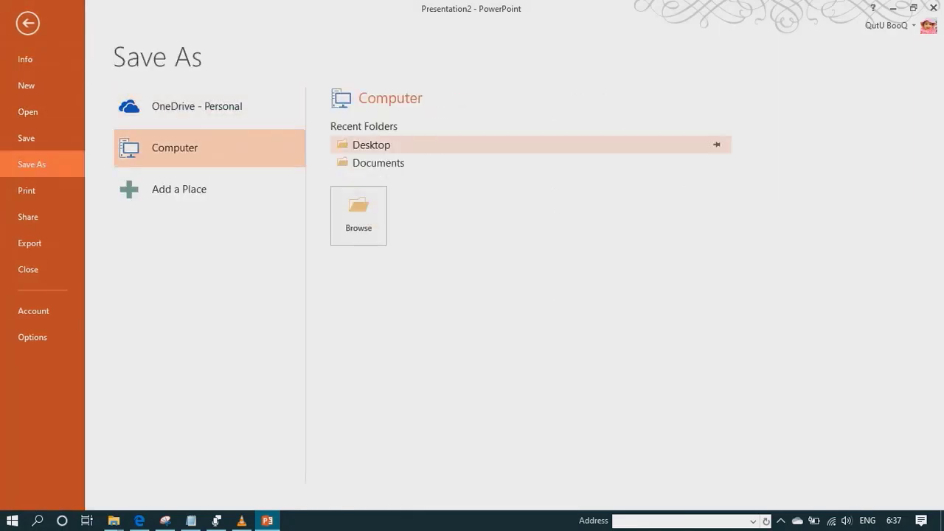
{"action": "left_click", "coordinate": [370, 145]}
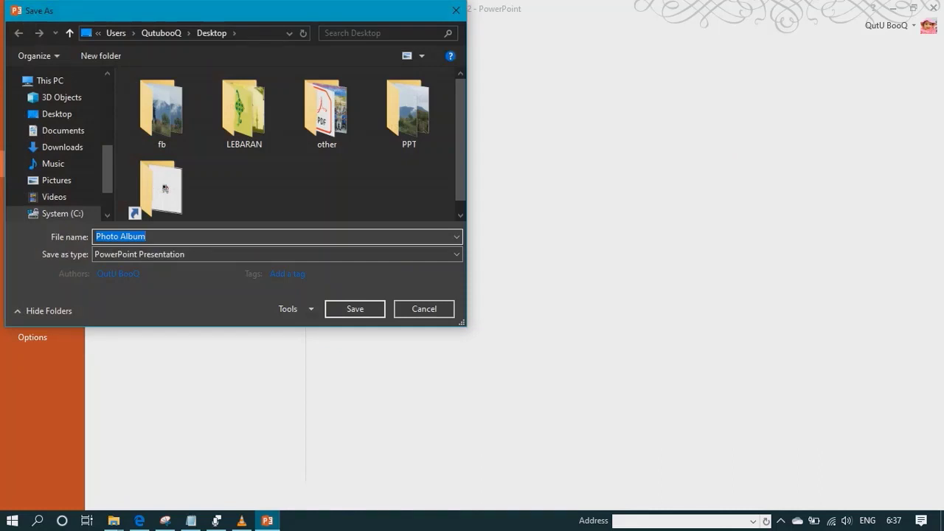
{"action": "left_click", "coordinate": [277, 254]}
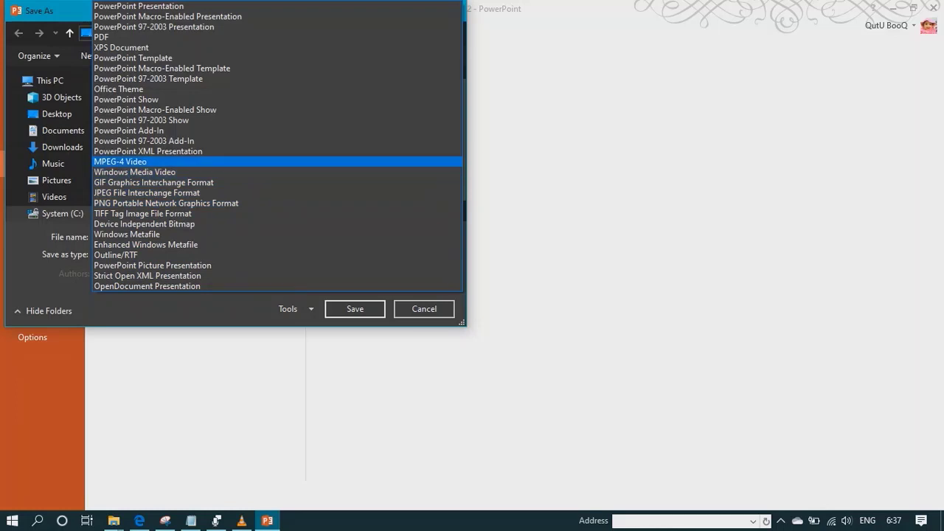
{"action": "left_click", "coordinate": [120, 162]}
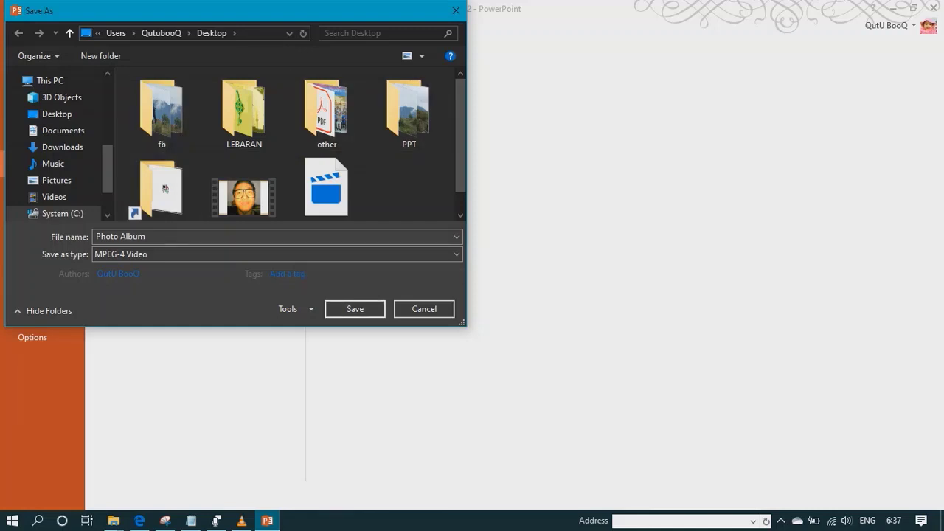
{"action": "left_click", "coordinate": [423, 308]}
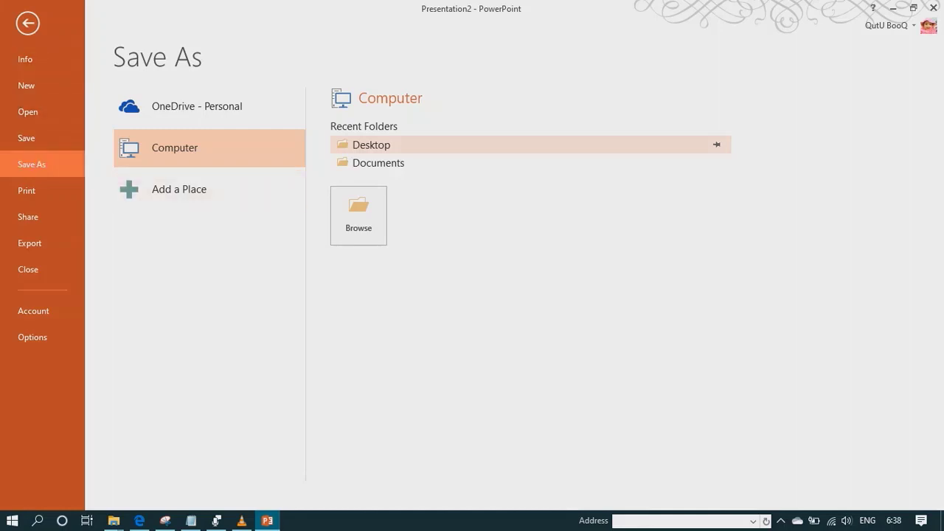
{"action": "key", "text": "Escape"}
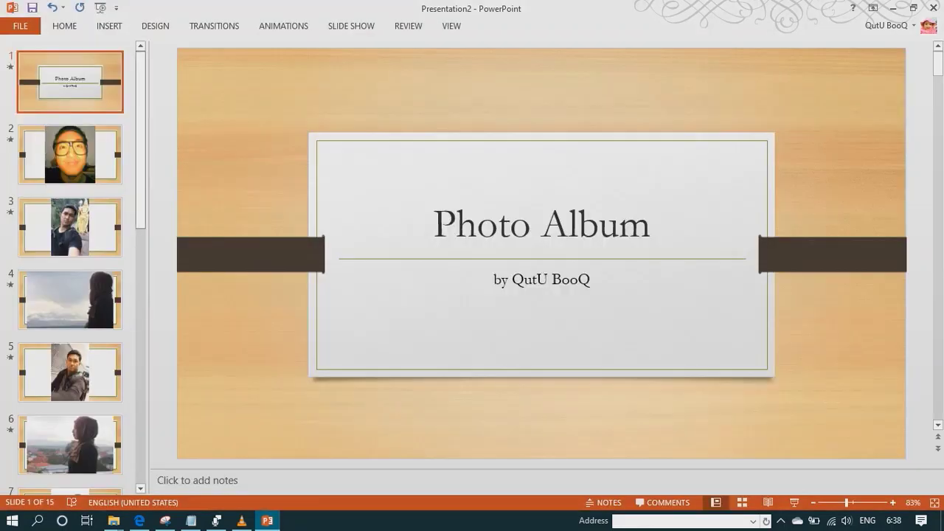
- Review the album's slide thumbnails, then check the second slide's transition settings and the list of available transition sounds
{"action": "scroll", "coordinate": [70, 266], "scroll_direction": "down", "scroll_amount": 5}
{"action": "scroll", "coordinate": [70, 265], "scroll_direction": "down", "scroll_amount": 3}
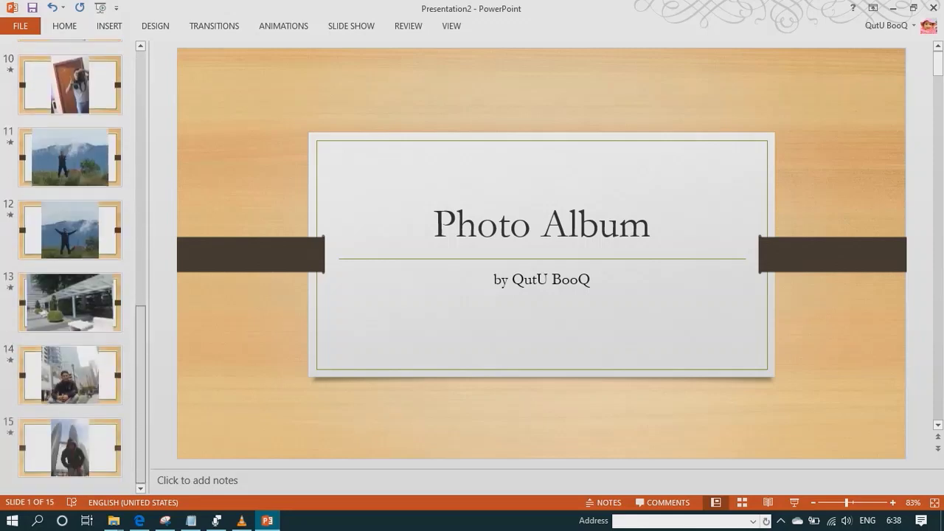
{"action": "scroll", "coordinate": [70, 265], "scroll_direction": "up", "scroll_amount": 10}
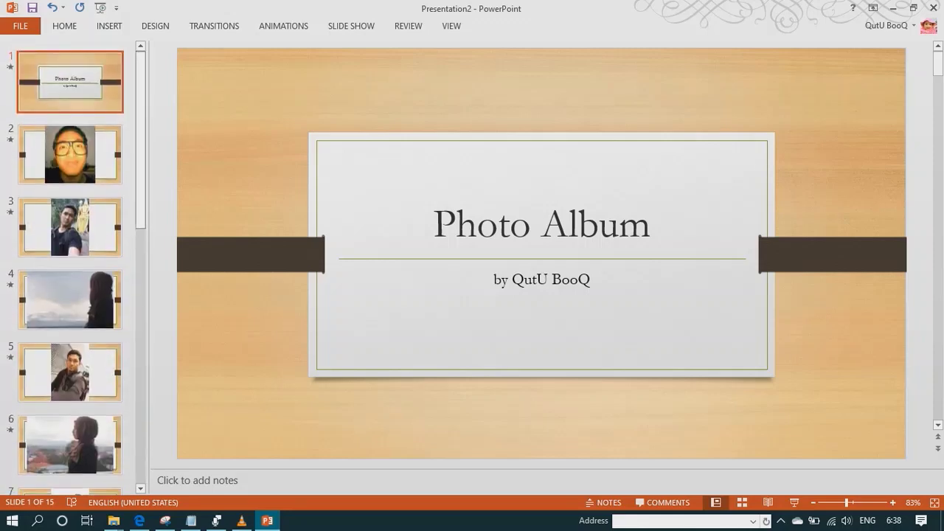
{"action": "left_click", "coordinate": [70, 154]}
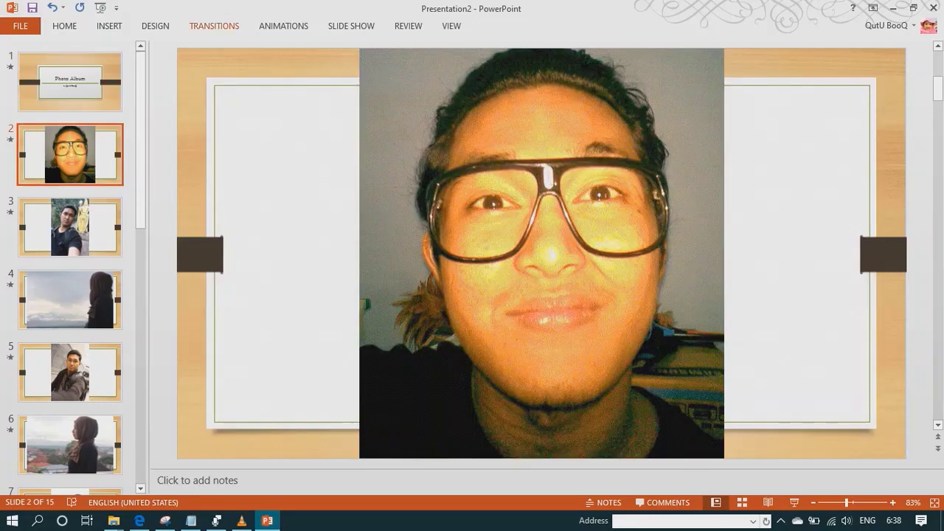
{"action": "left_click", "coordinate": [214, 26]}
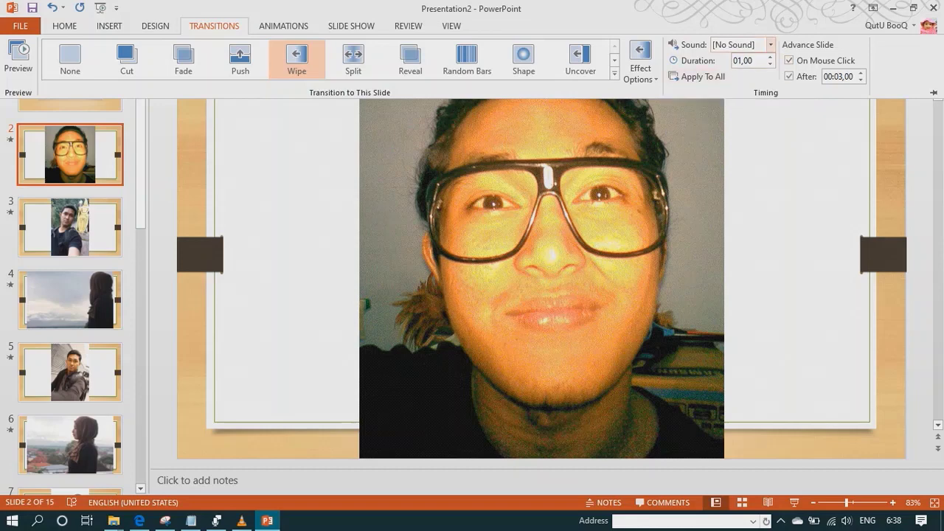
{"action": "left_click", "coordinate": [770, 45]}
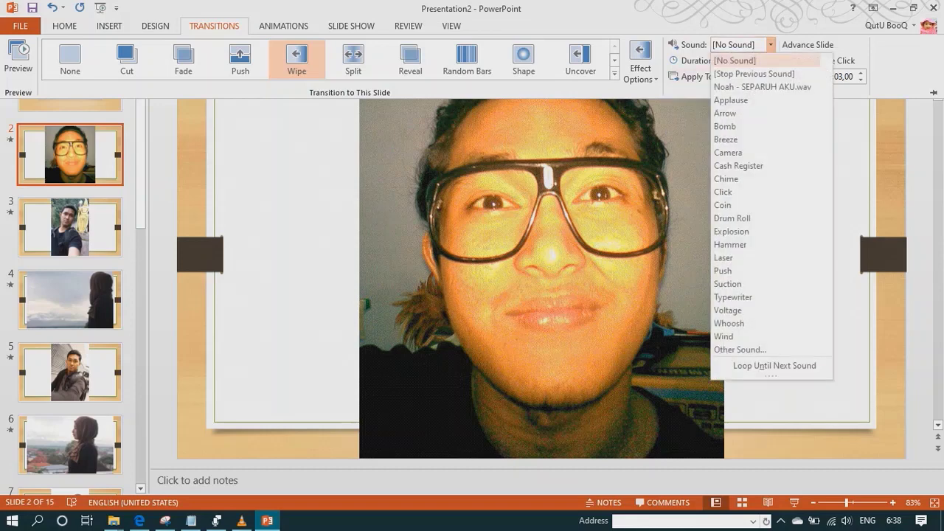
{"action": "key", "text": "Escape"}
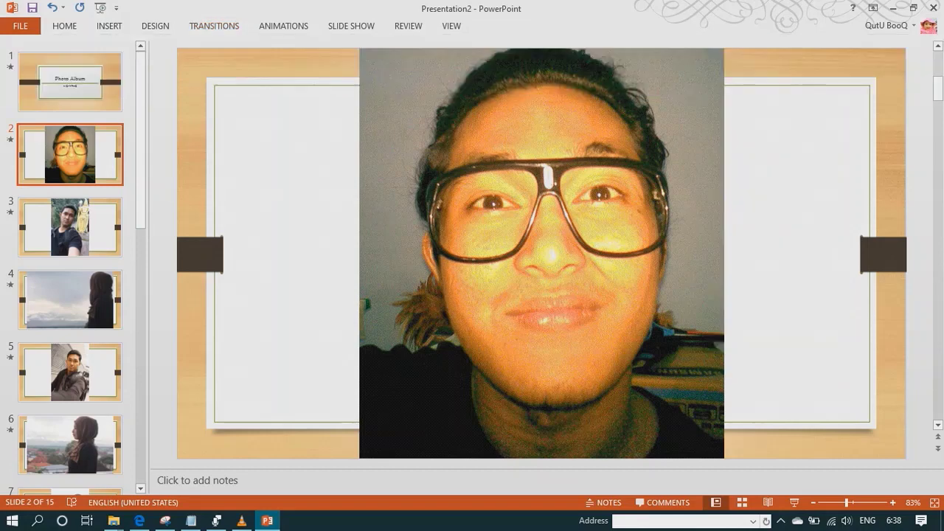
- Look through the third to fifth slides and the remaining thumbnails, and check the fifth slide's transition timing
{"action": "left_click", "coordinate": [70, 227]}
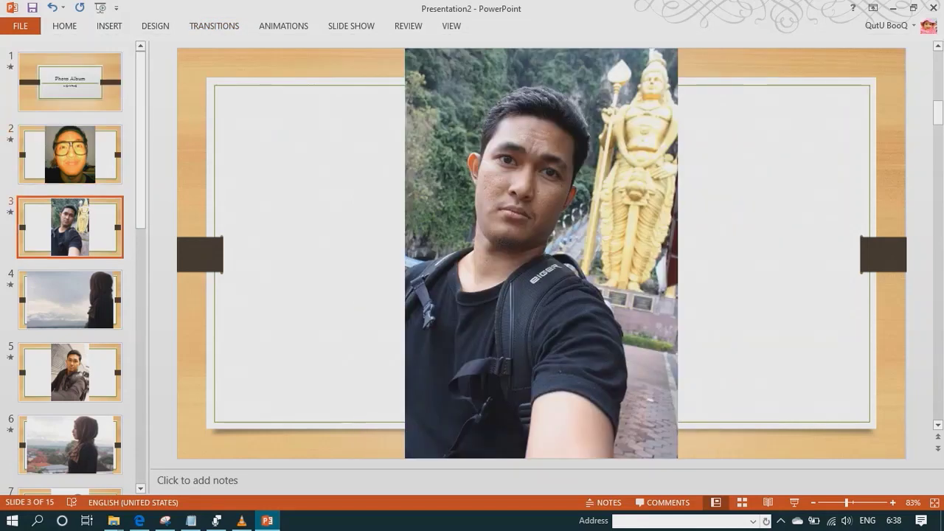
{"action": "scroll", "coordinate": [70, 265], "scroll_direction": "down", "scroll_amount": 2}
{"action": "key", "text": "Down"}
{"action": "key", "text": "Down"}
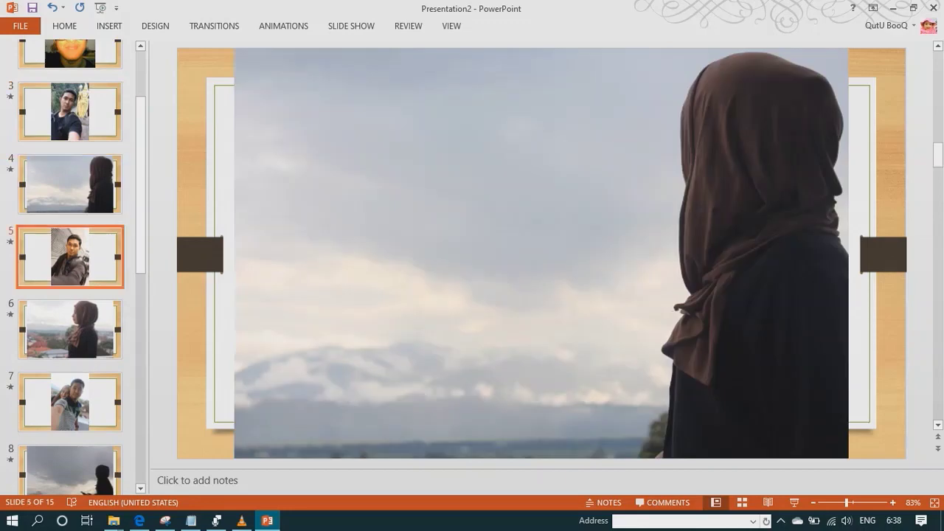
{"action": "scroll", "coordinate": [71, 266], "scroll_direction": "down", "scroll_amount": 2}
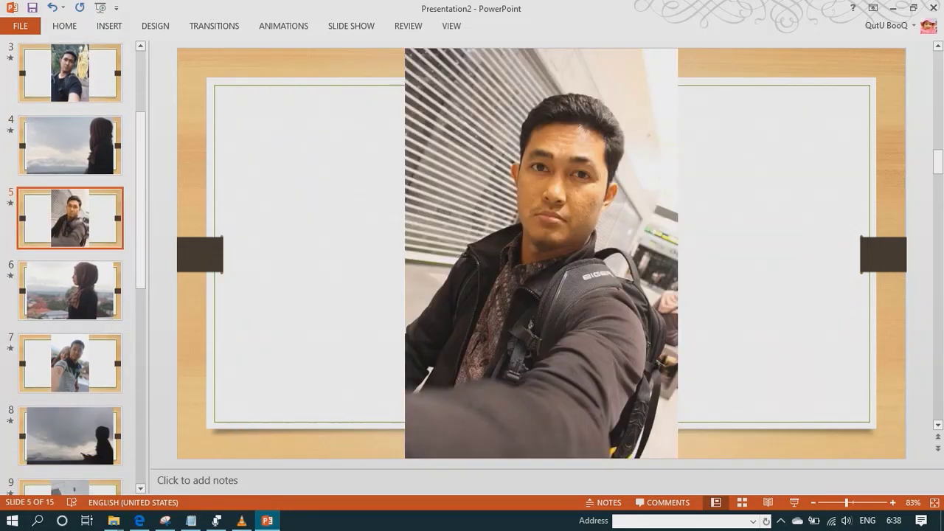
{"action": "scroll", "coordinate": [70, 265], "scroll_direction": "down", "scroll_amount": 10}
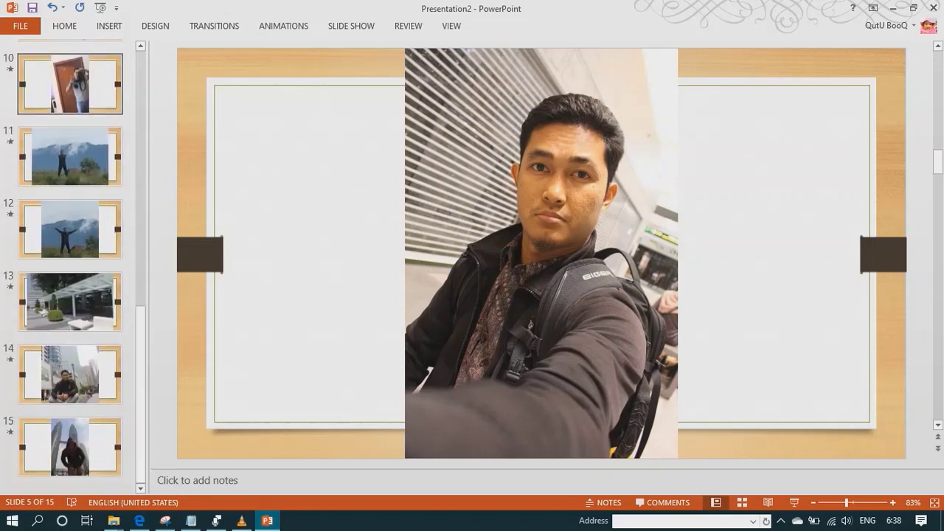
{"action": "left_click", "coordinate": [214, 26]}
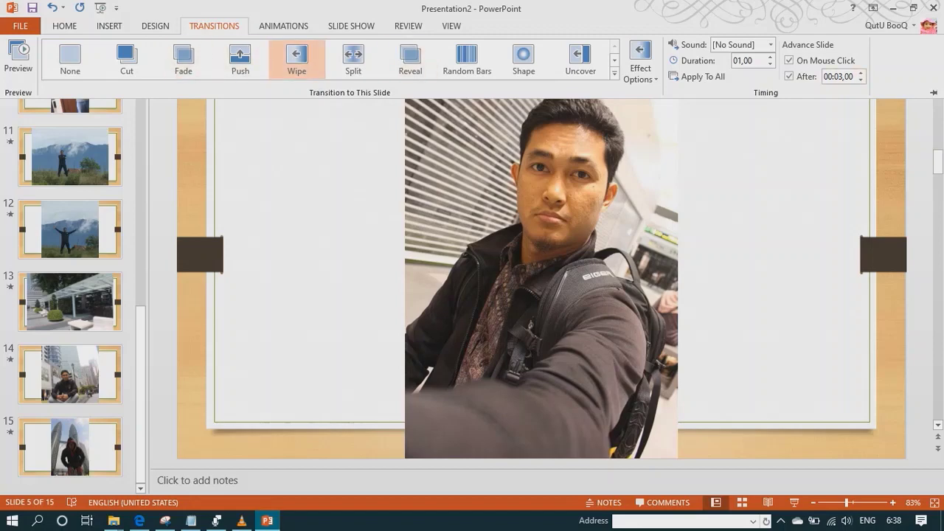
{"action": "left_click", "coordinate": [214, 26]}
{"action": "left_click", "coordinate": [214, 26]}
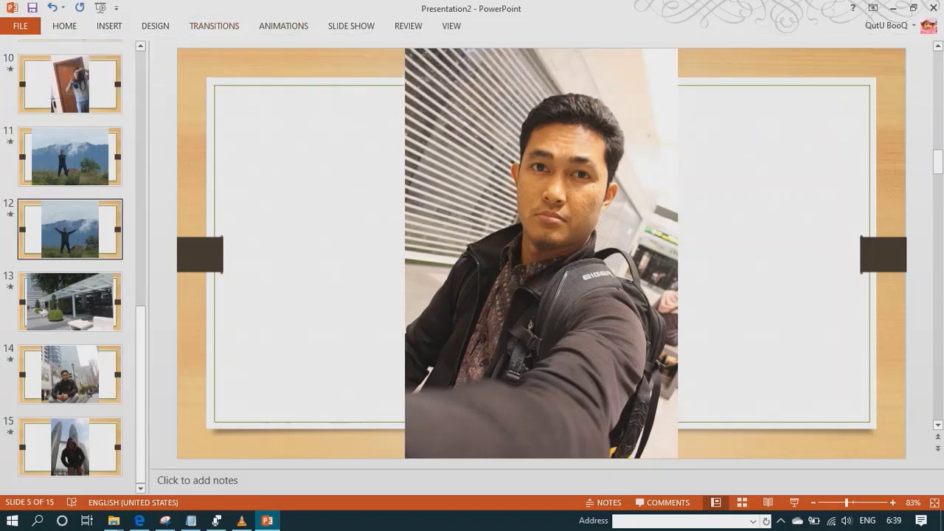
- Set slide 13's transition duration to 20,00 and its automatic advance time to 20, then open slide 11
{"action": "left_click", "coordinate": [70, 229]}
{"action": "left_click", "coordinate": [70, 302]}
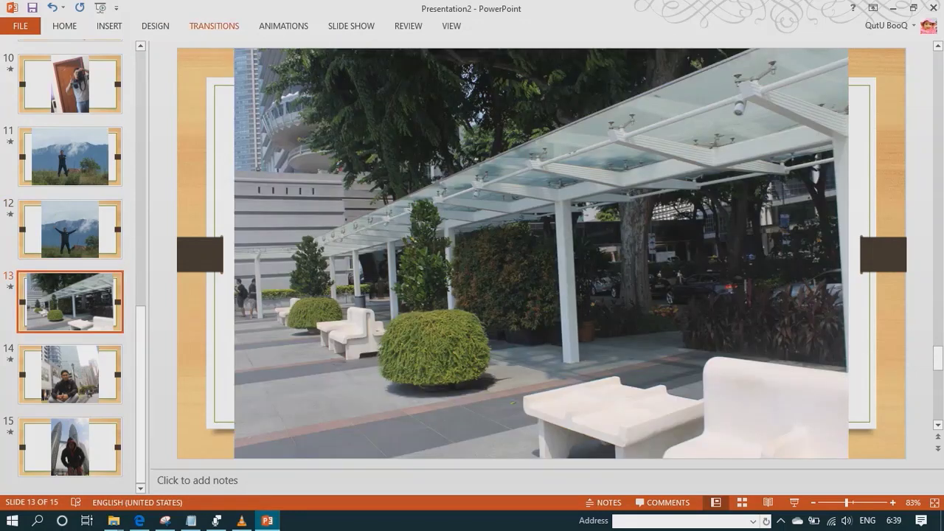
{"action": "left_click", "coordinate": [214, 26]}
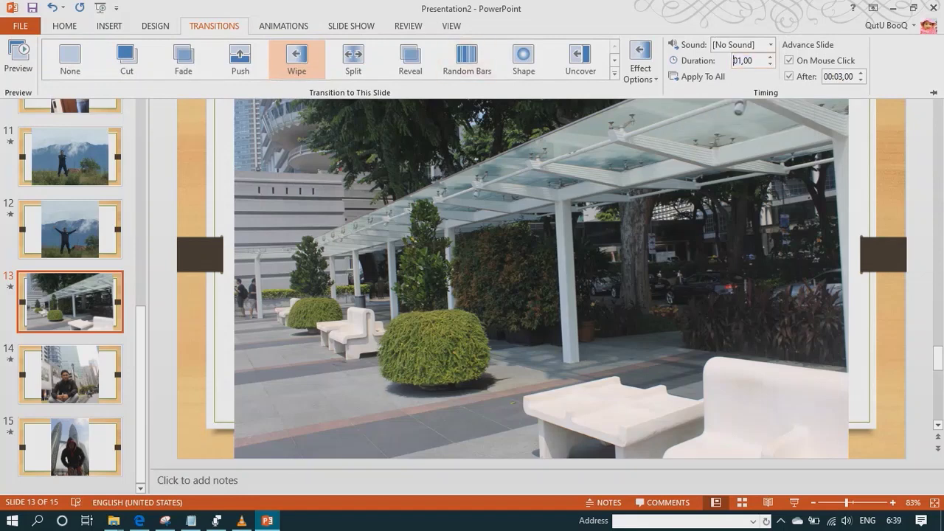
{"action": "left_click_drag", "start_coordinate": [741, 61], "coordinate": [731, 62]}
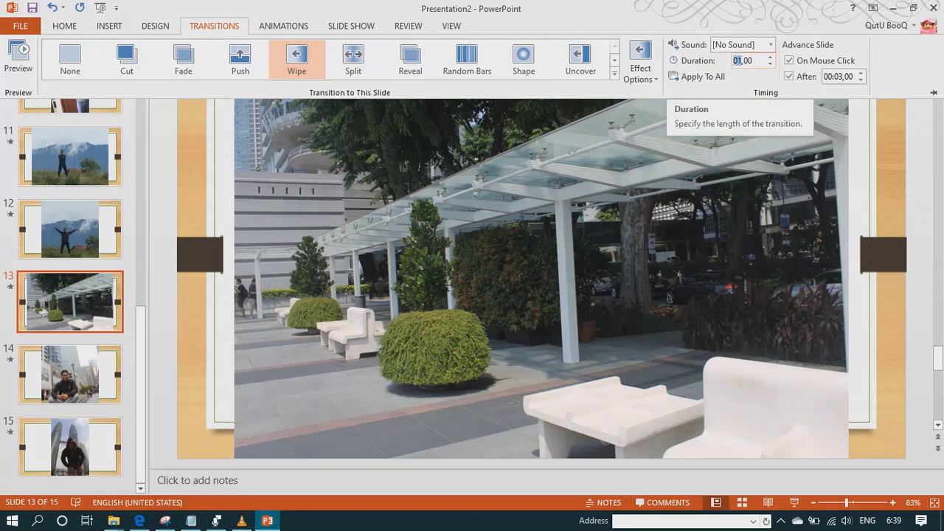
{"action": "type", "text": "20"}
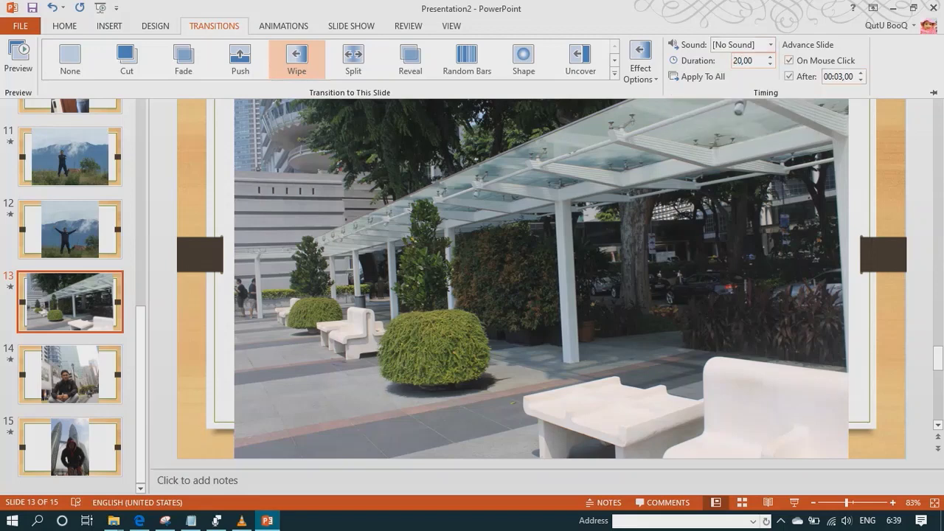
{"action": "left_click_drag", "start_coordinate": [839, 76], "coordinate": [824, 76]}
{"action": "left_click", "coordinate": [839, 76]}
{"action": "key", "text": "BackSpace"}
{"action": "key", "text": "BackSpace"}
{"action": "type", "text": "20"}
{"action": "left_click", "coordinate": [70, 156]}
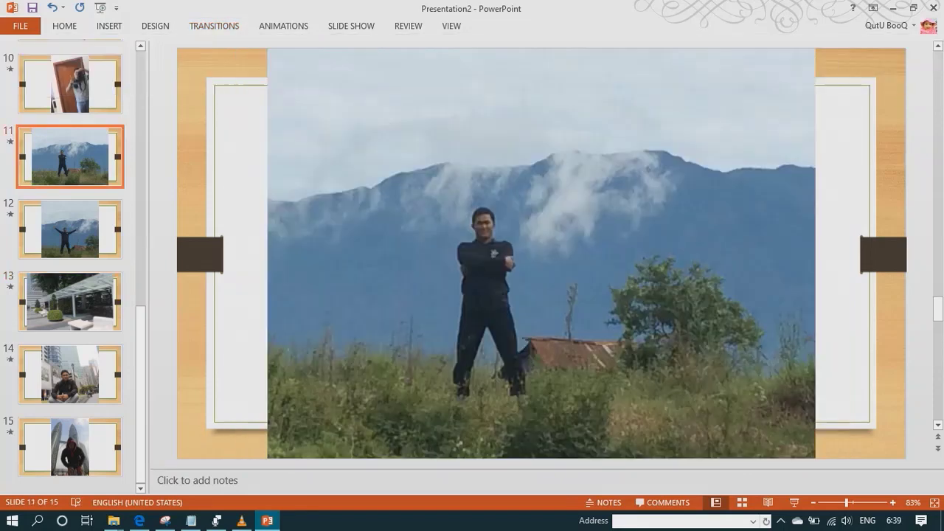
- Set the title slide's transition duration to 00,03 and preview the slide show from the beginning before and after the change
{"action": "key", "text": "F5"}
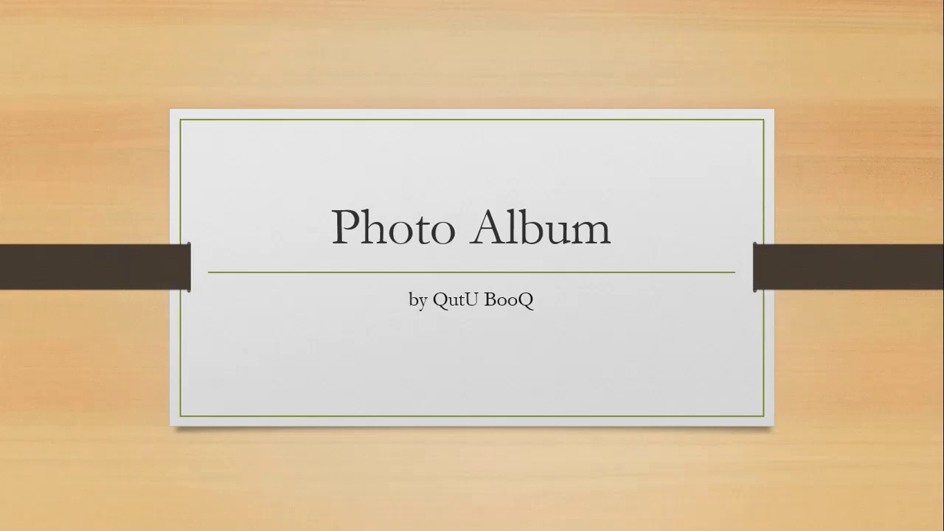
{"action": "key", "text": "Escape"}
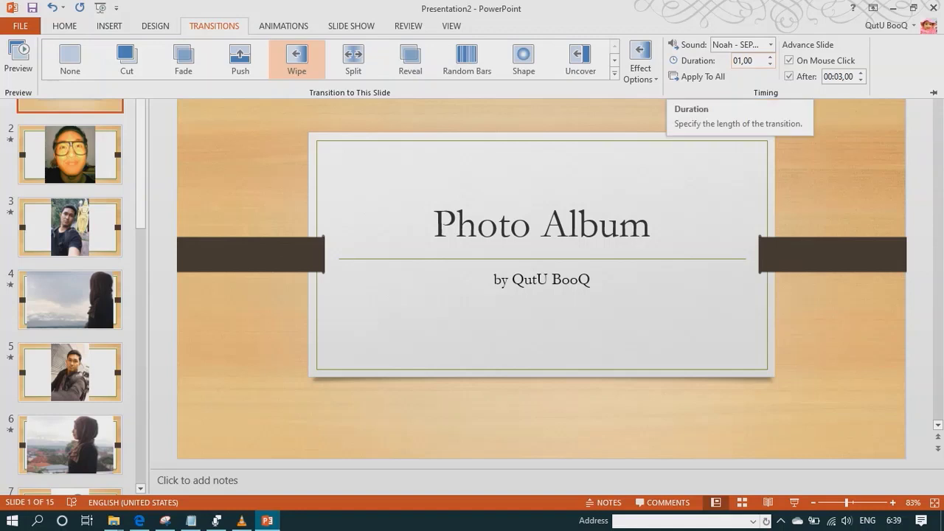
{"action": "left_click", "coordinate": [743, 61]}
{"action": "left_click", "coordinate": [742, 60]}
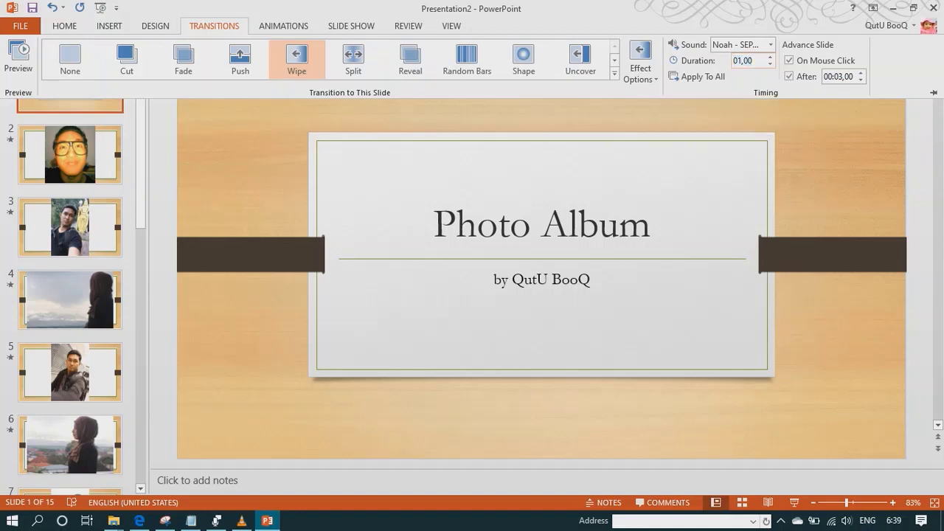
{"action": "key", "text": "BackSpace"}
{"action": "type", "text": "0"}
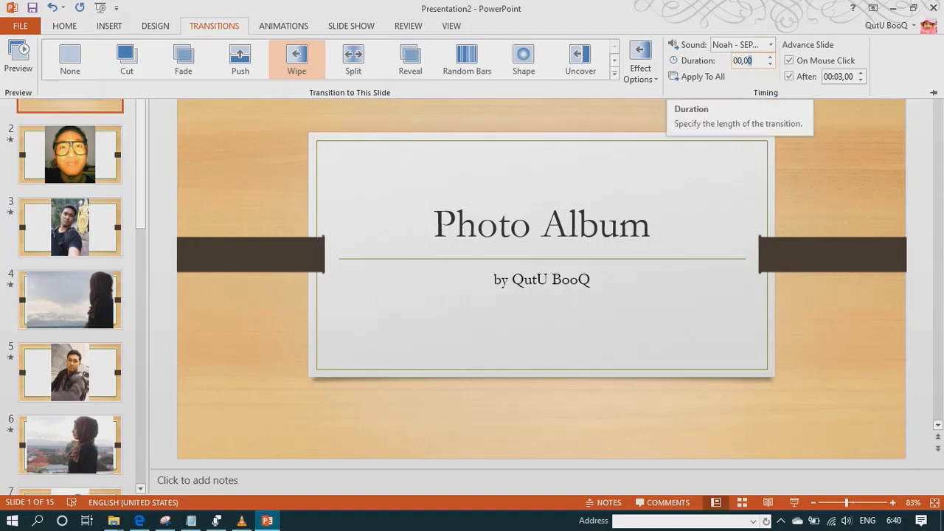
{"action": "type", "text": "3"}
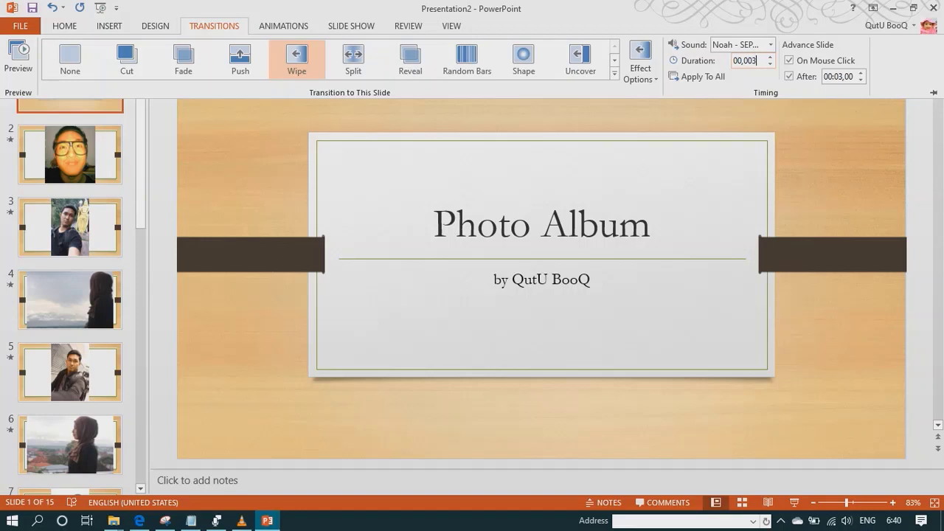
{"action": "key", "text": "BackSpace"}
{"action": "key", "text": "BackSpace"}
{"action": "type", "text": "3"}
{"action": "key", "text": "F5"}
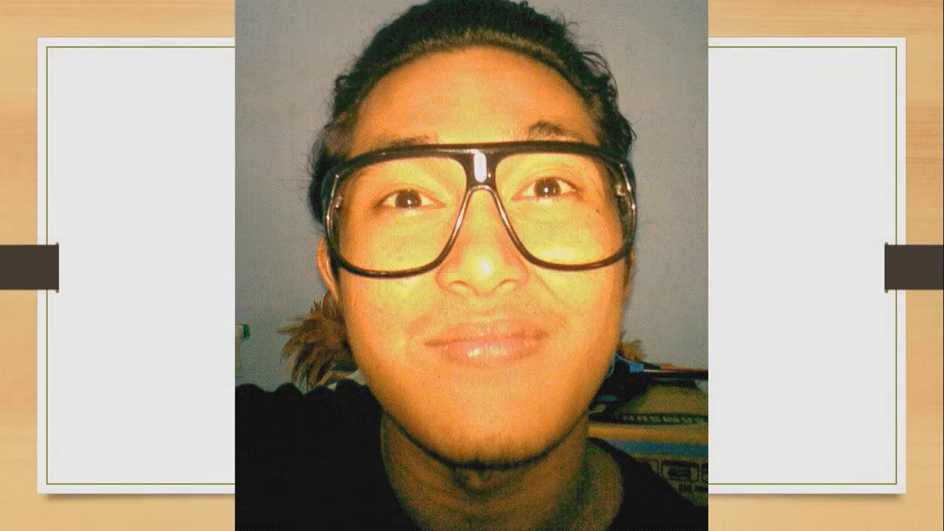
{"action": "key", "text": "Escape"}
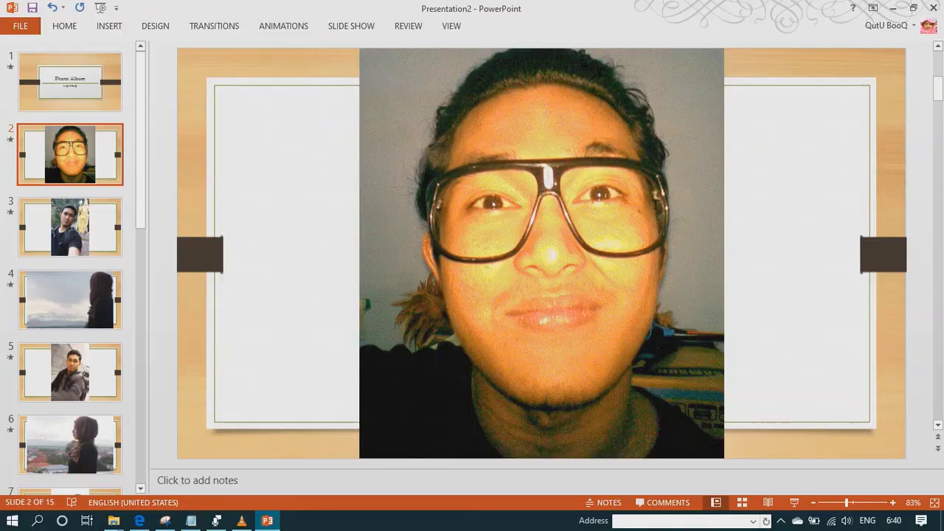
- Export the photo album to the Desktop as an MPEG-4 Video named 1
{"action": "left_click", "coordinate": [20, 26]}
{"action": "left_click", "coordinate": [32, 164]}
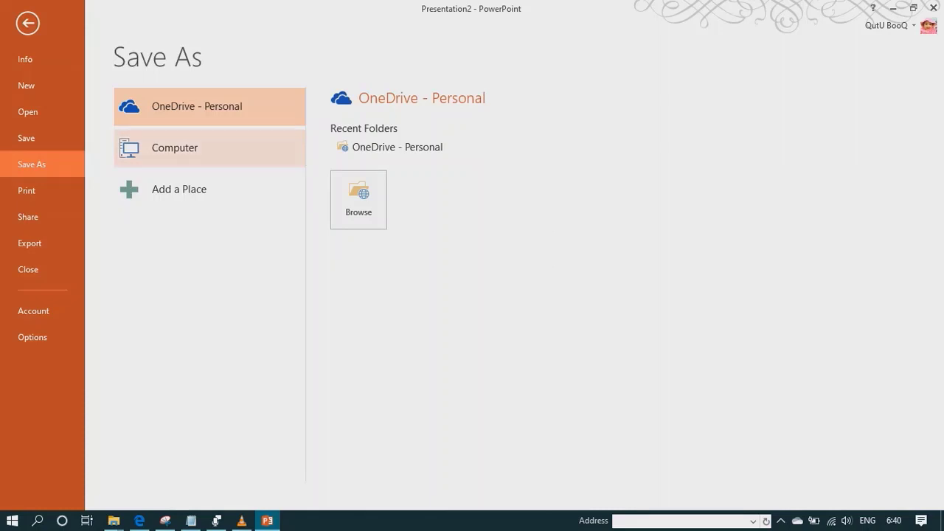
{"action": "left_click", "coordinate": [174, 147]}
{"action": "left_click", "coordinate": [371, 145]}
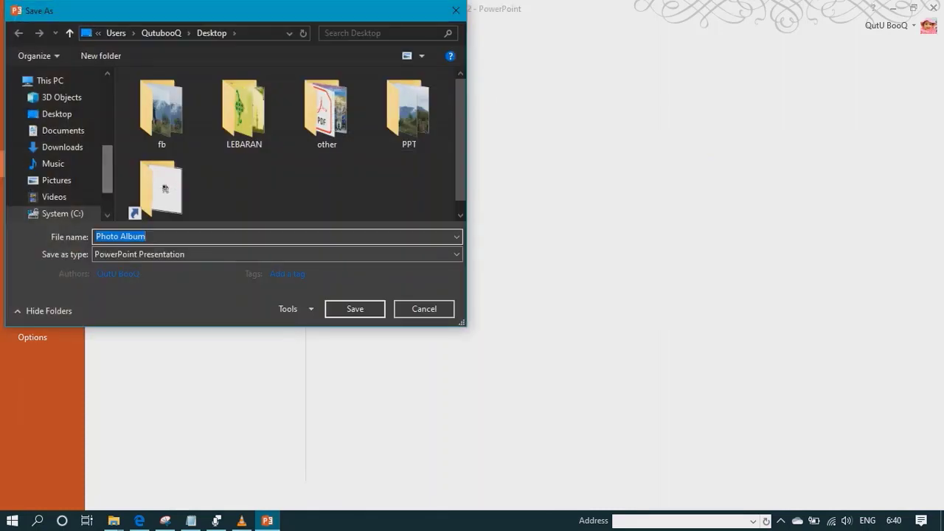
{"action": "type", "text": "1"}
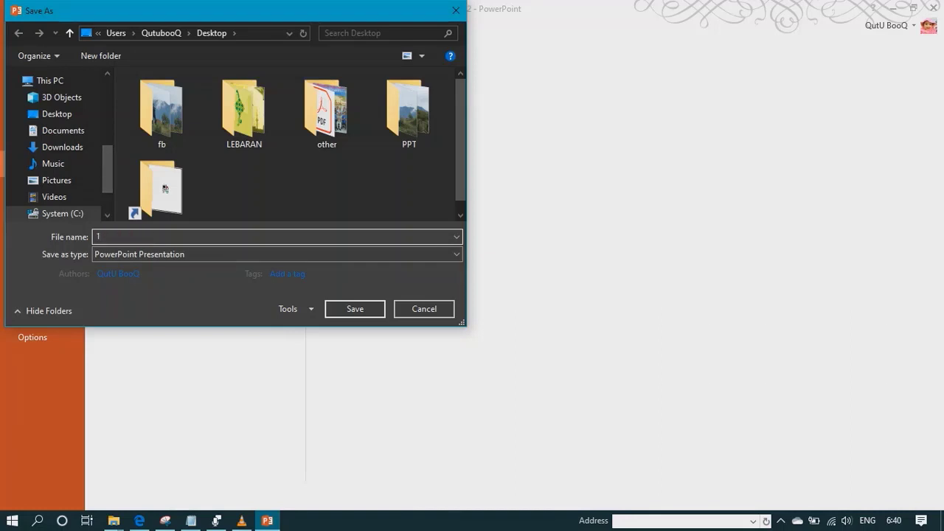
{"action": "left_click", "coordinate": [276, 254]}
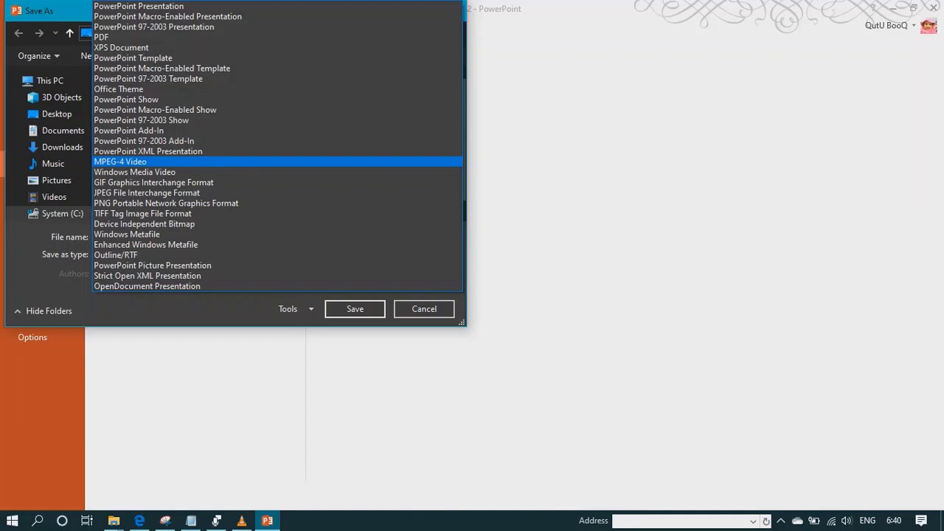
{"action": "left_click", "coordinate": [164, 162]}
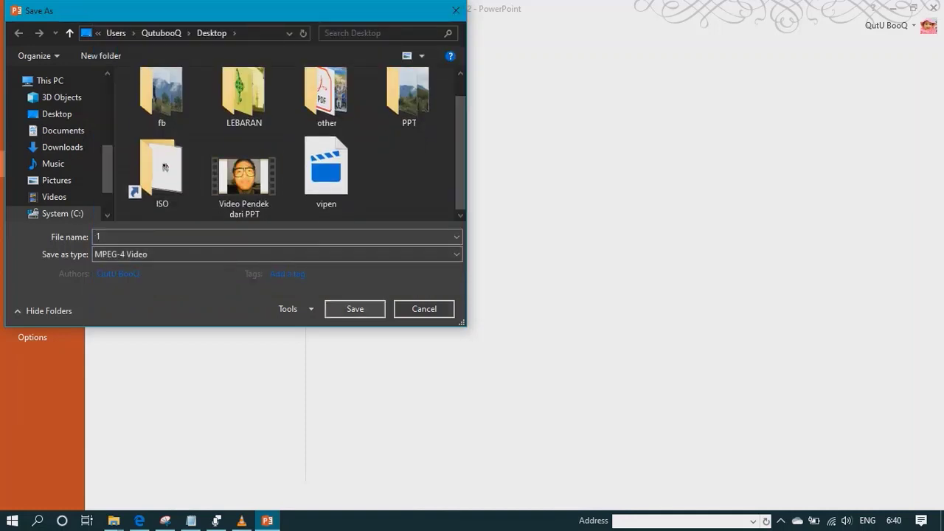
{"action": "left_click", "coordinate": [355, 309]}
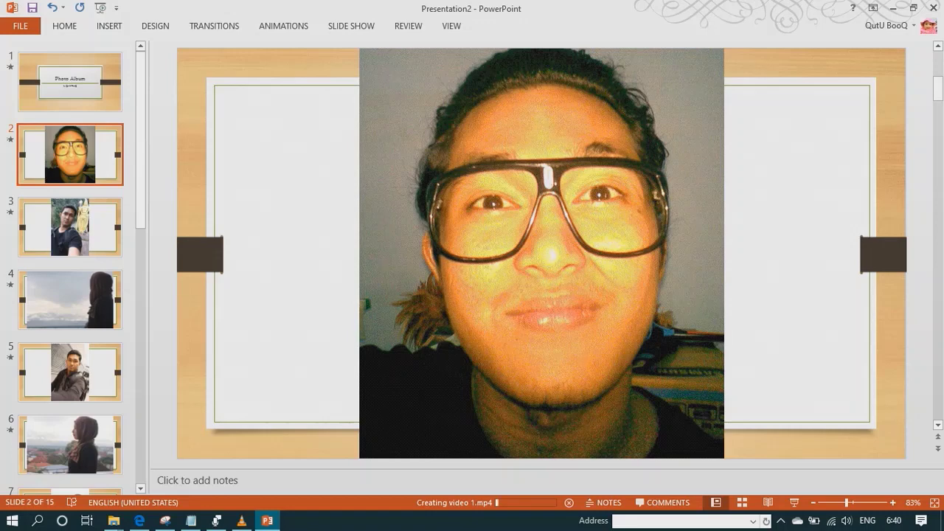
- Open the fourth slide of the photo album while the video is being created
{"action": "left_click", "coordinate": [157, 480]}
{"action": "left_click", "coordinate": [69, 300]}
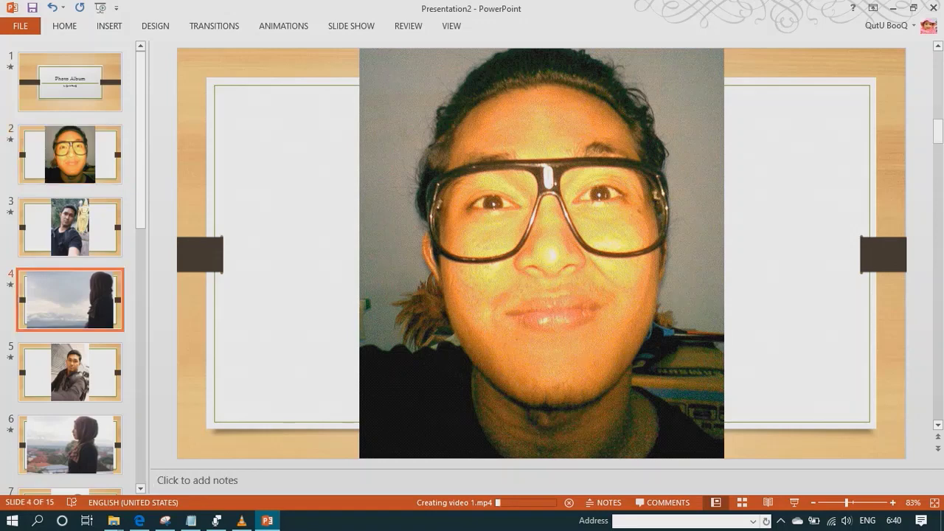